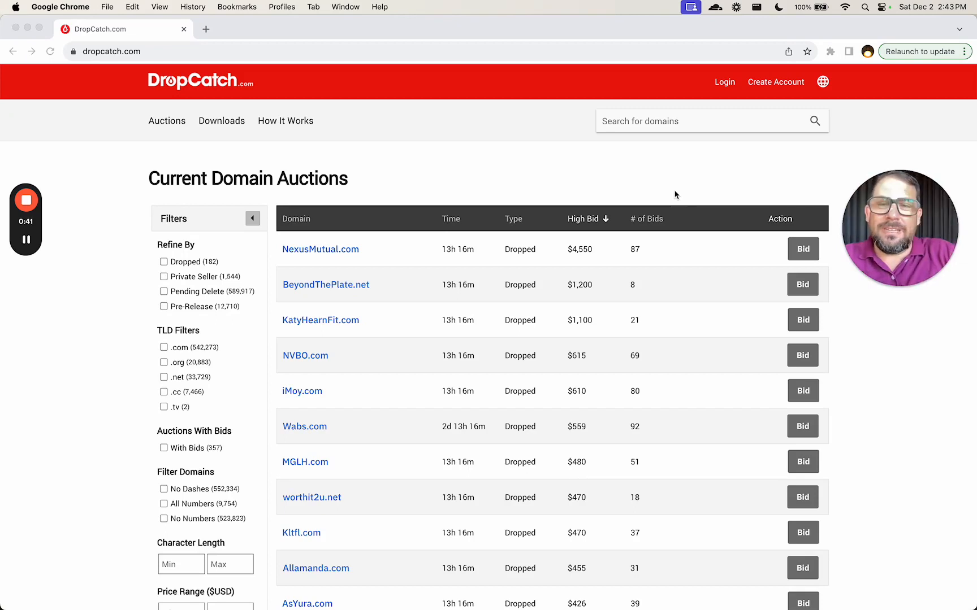
Step: Download the DropCatch backorder list of domains dropping in 4 days in .csv format
click(468, 168)
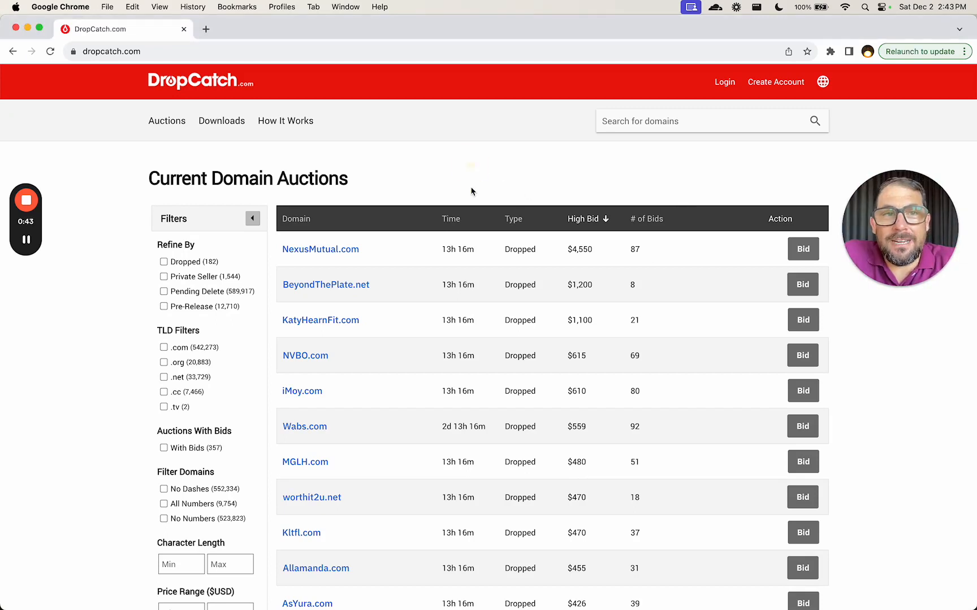
scroll(472, 191, down, 1)
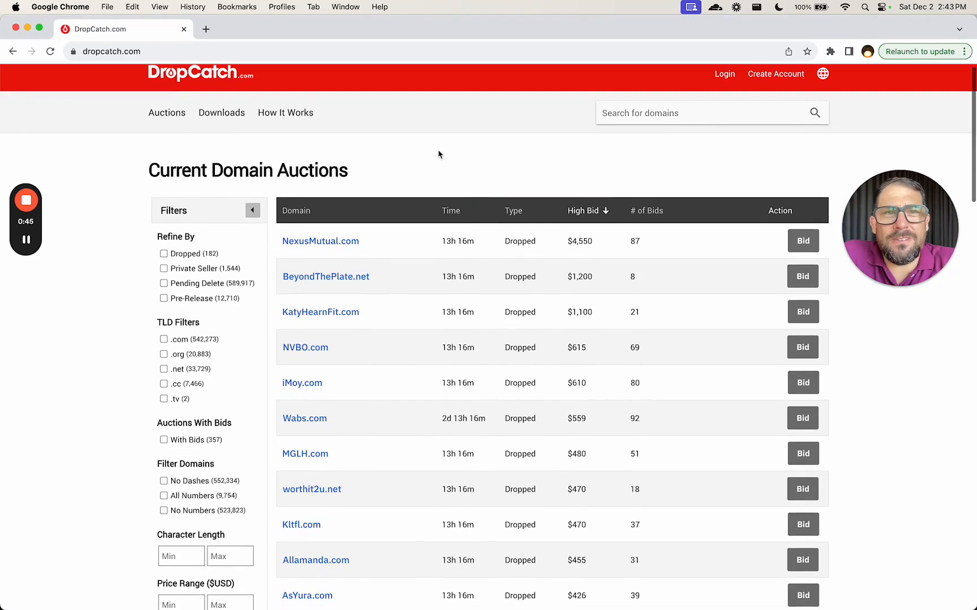
scroll(338, 157, up, 1)
click(206, 126)
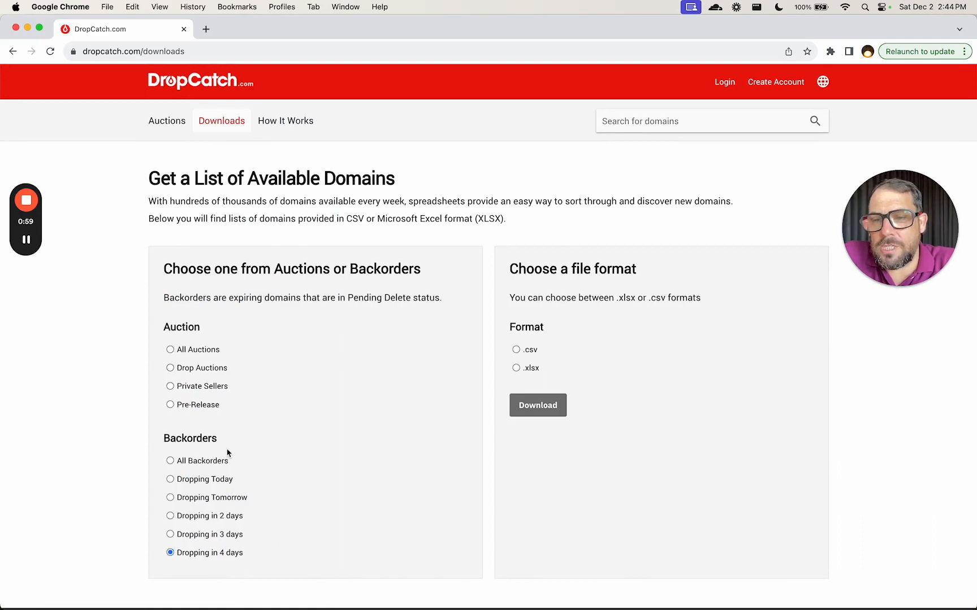
scroll(228, 452, down, 1)
click(516, 342)
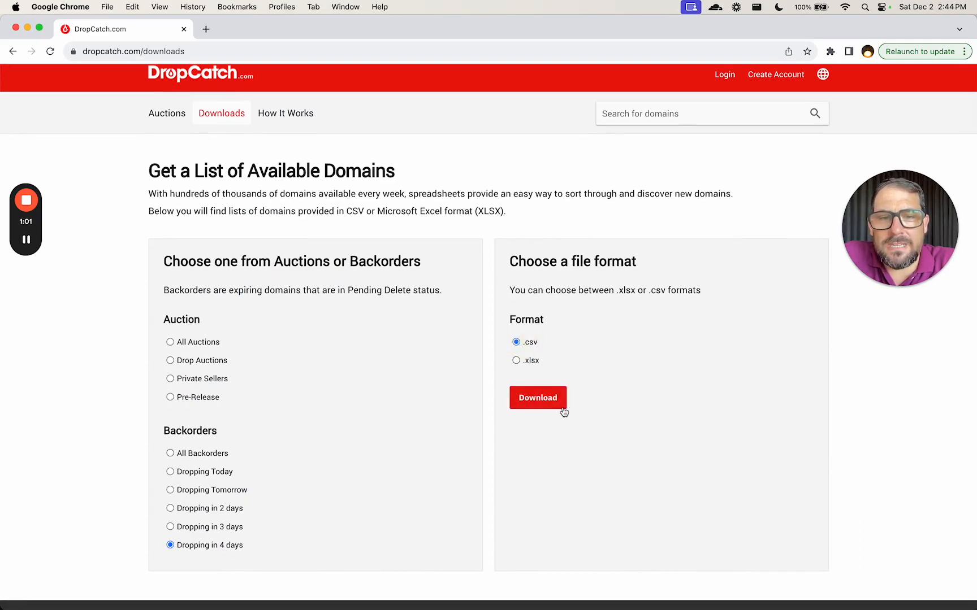
click(562, 408)
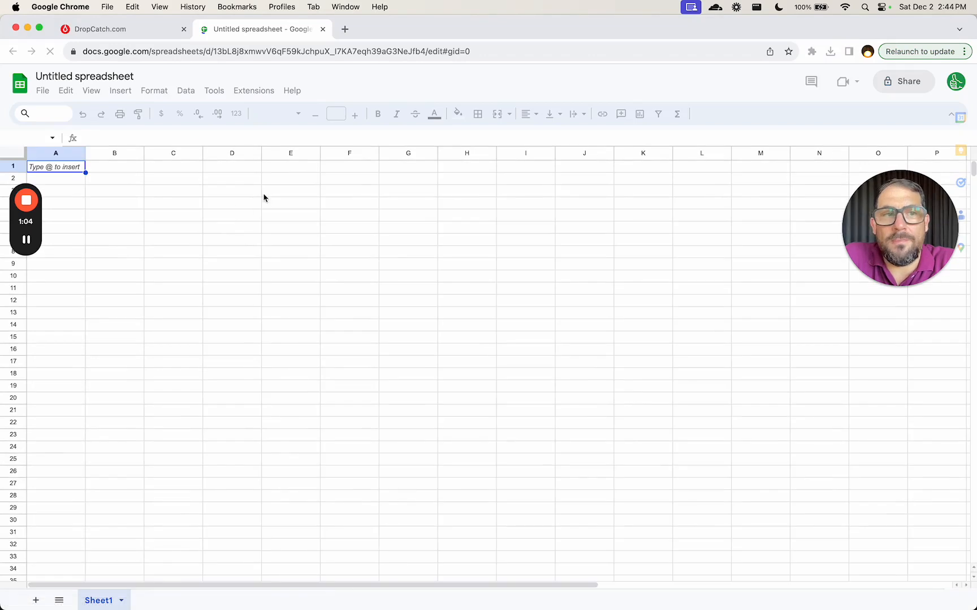
Step: In the blank Google Sheets spreadsheet, upload Dropping_Domains_2023-12-05.csv from the Downloads folder for import
click(43, 92)
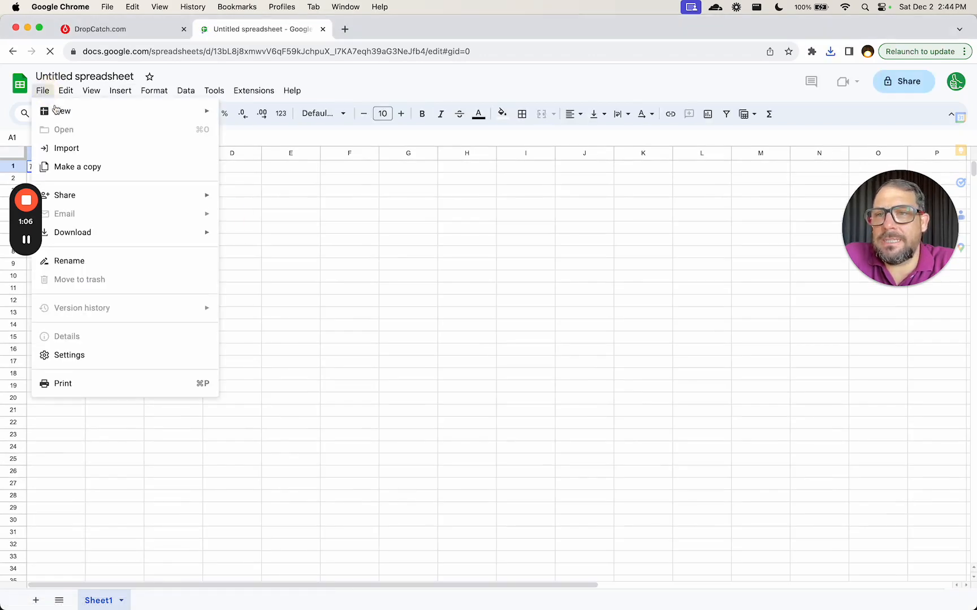
click(102, 150)
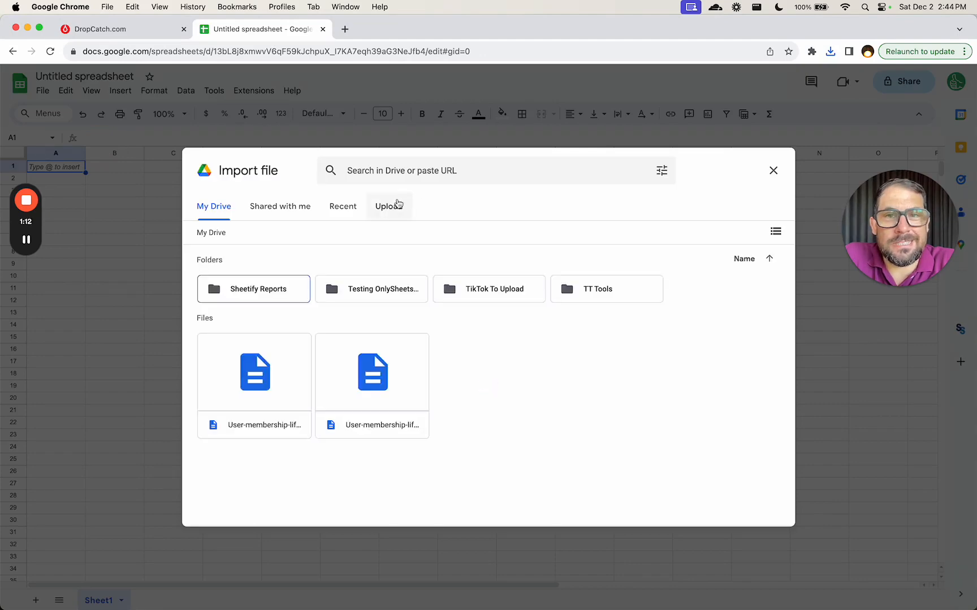
click(399, 204)
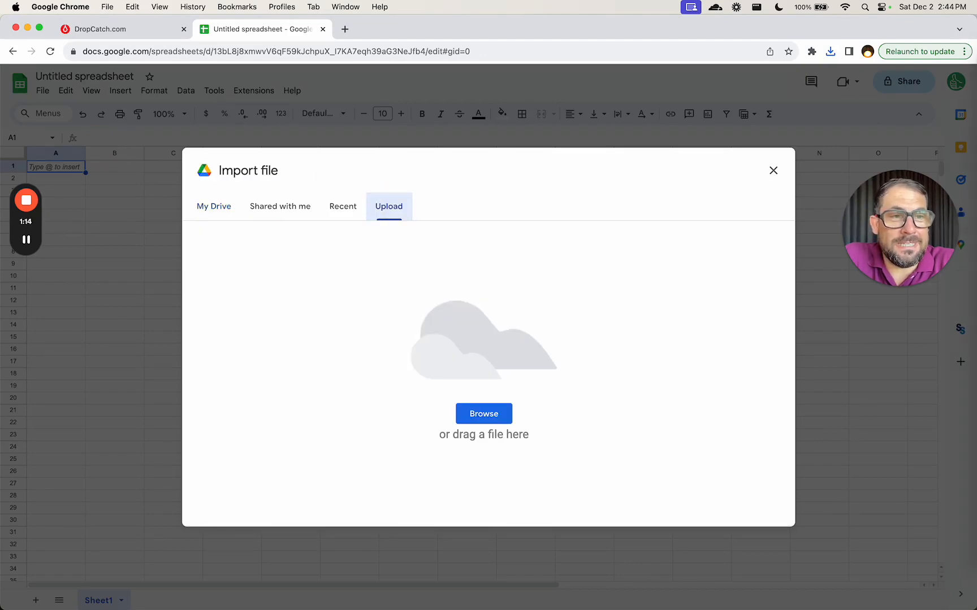
click(953, 392)
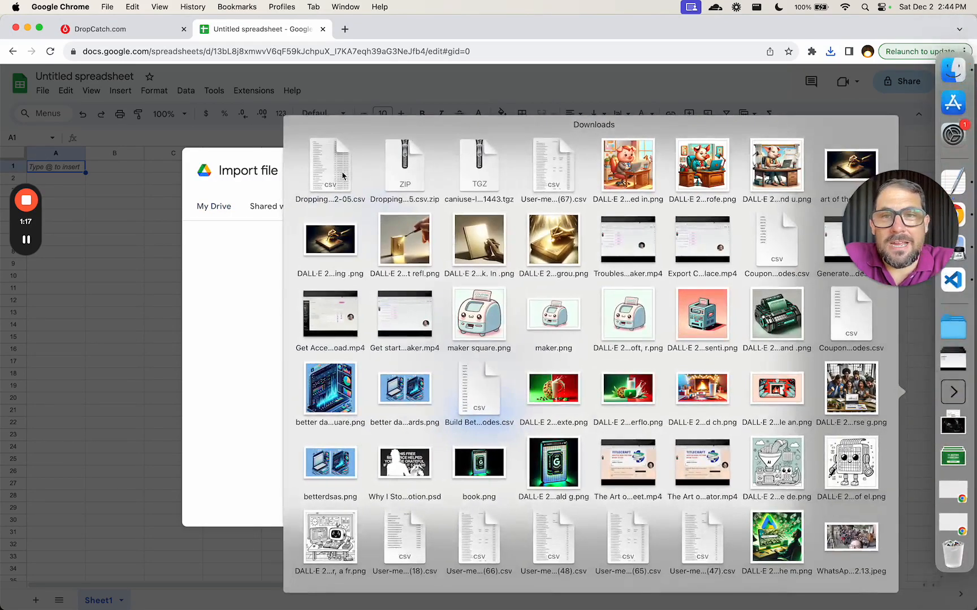
drag(342, 176, 357, 286)
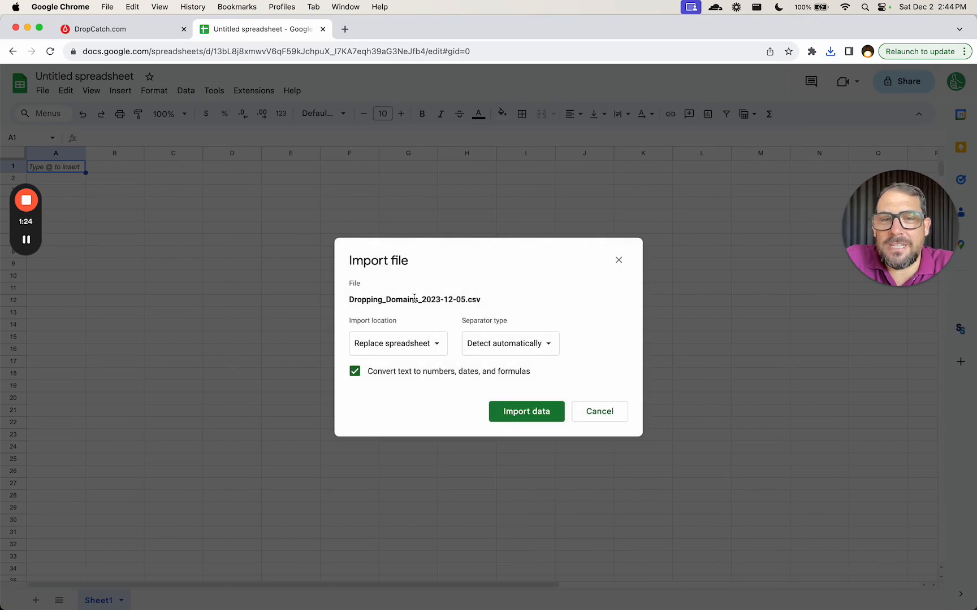
Step: Import the CSV data replacing the current sheet, with automatic separator detection and without converting text to numbers, dates, and formulas
click(401, 351)
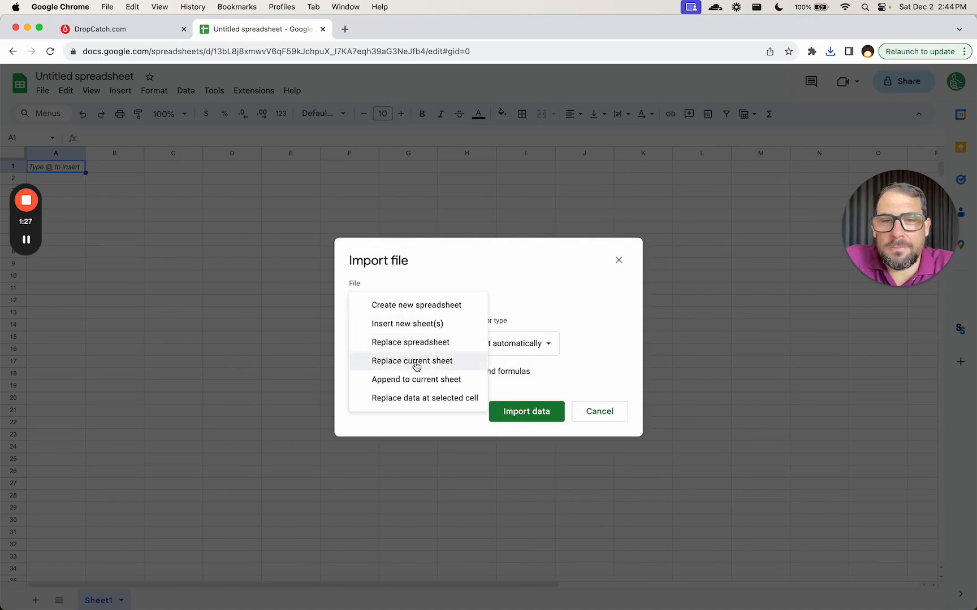
click(416, 362)
click(514, 350)
click(516, 349)
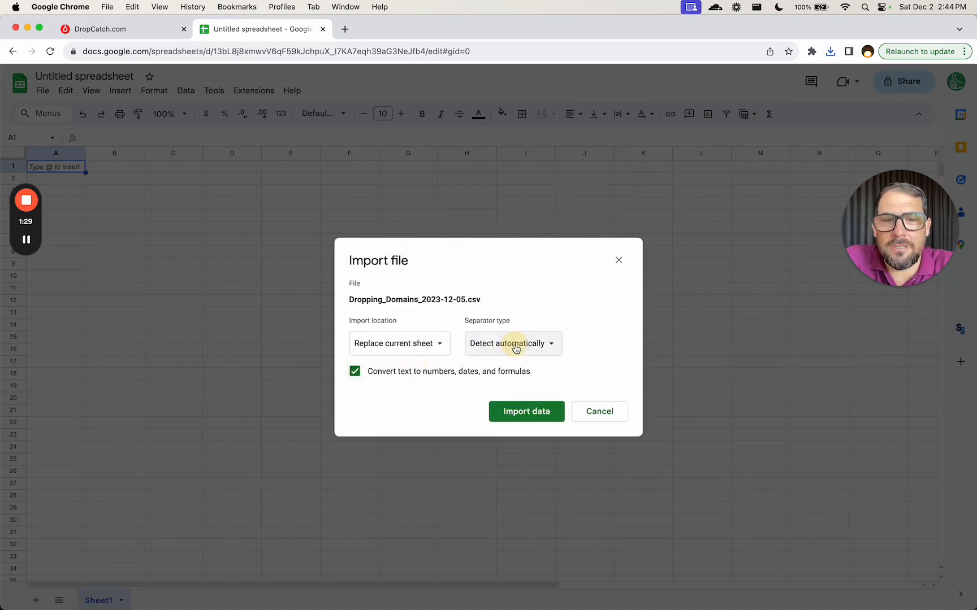
click(476, 377)
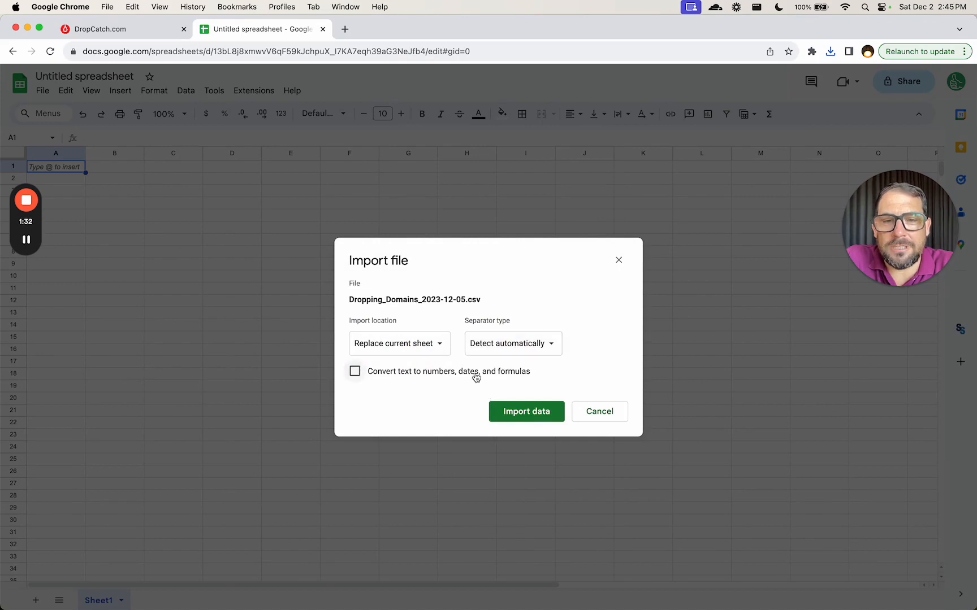
click(507, 408)
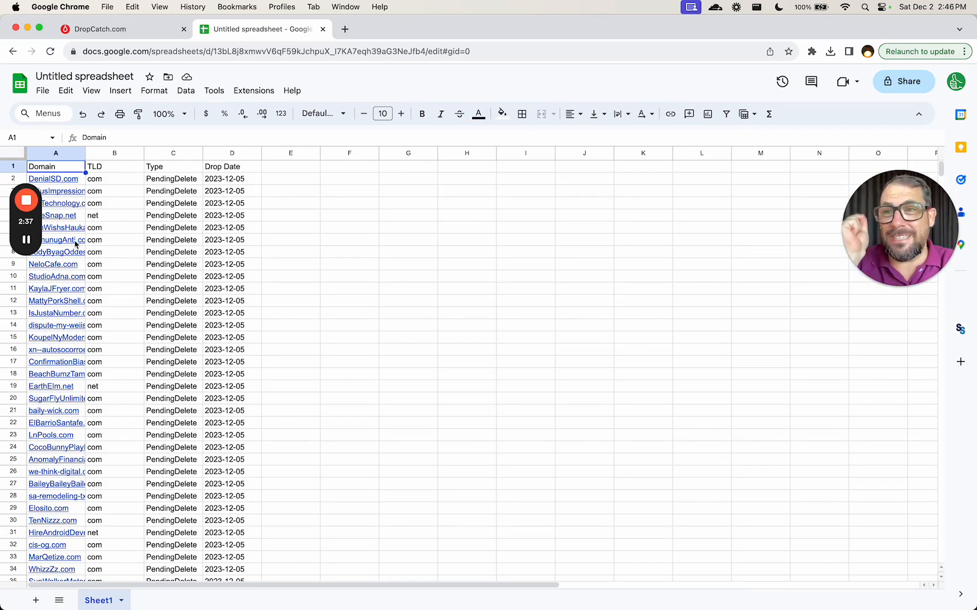
Step: Look through the imported domain rows down to the end of the list and return to the header row
click(188, 204)
scroll(160, 289, down, 5)
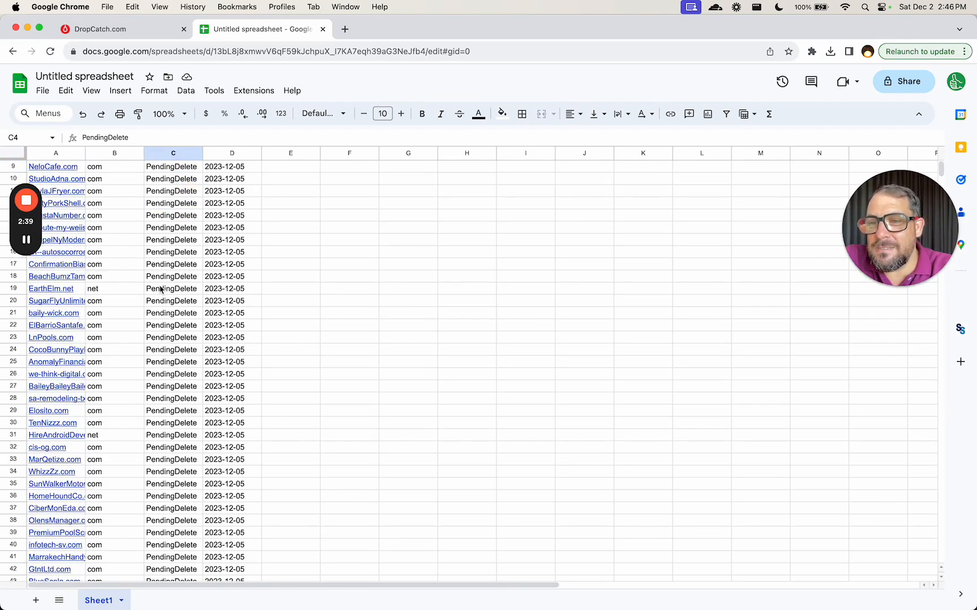
click(71, 519)
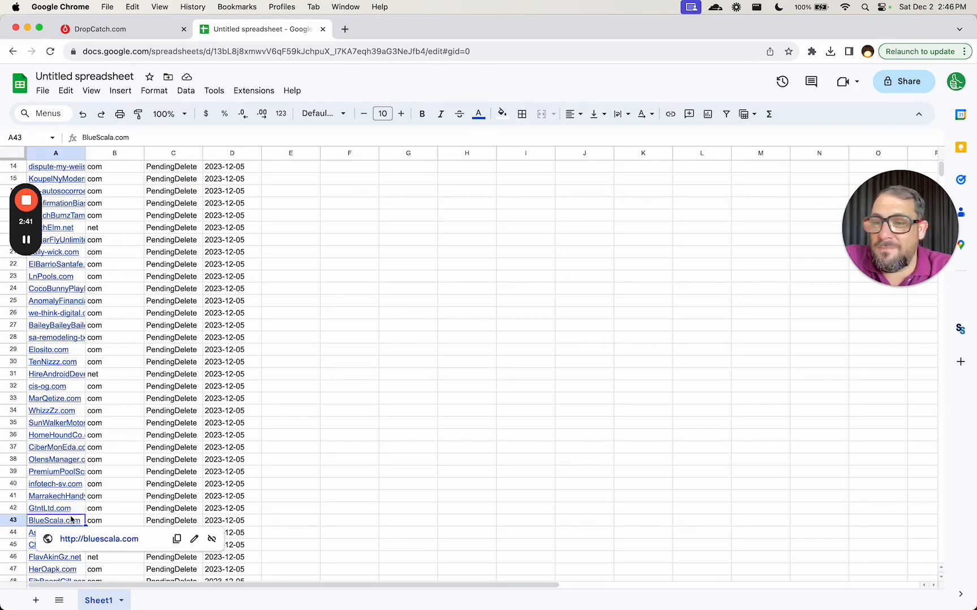
key(super+Down)
key(super+Up)
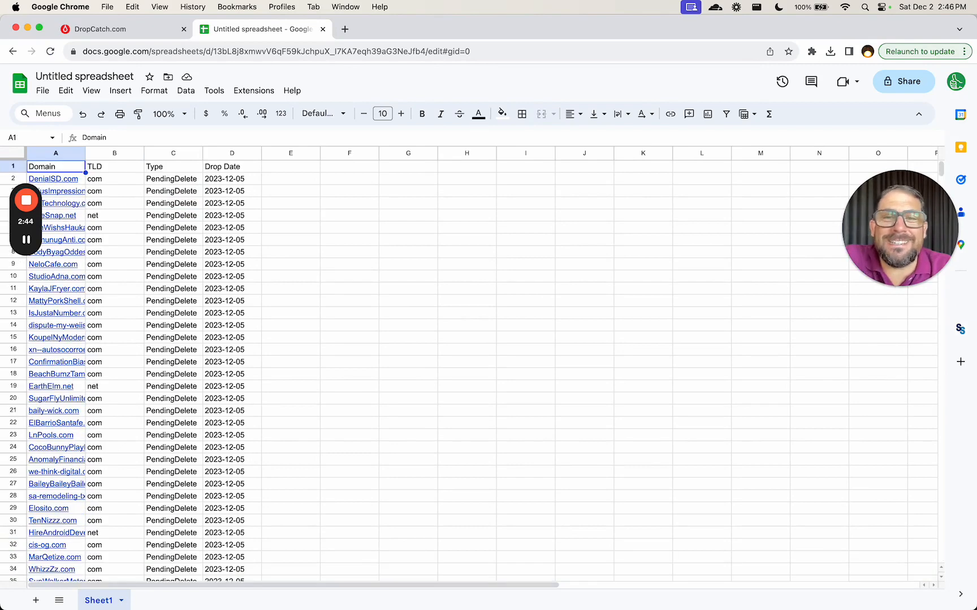
Step: Enter the formula =find("sheet",A2) in cell E2, beside the first domain's drop date
key(Right)
key(Right)
key(Right)
key(Right)
key(Right)
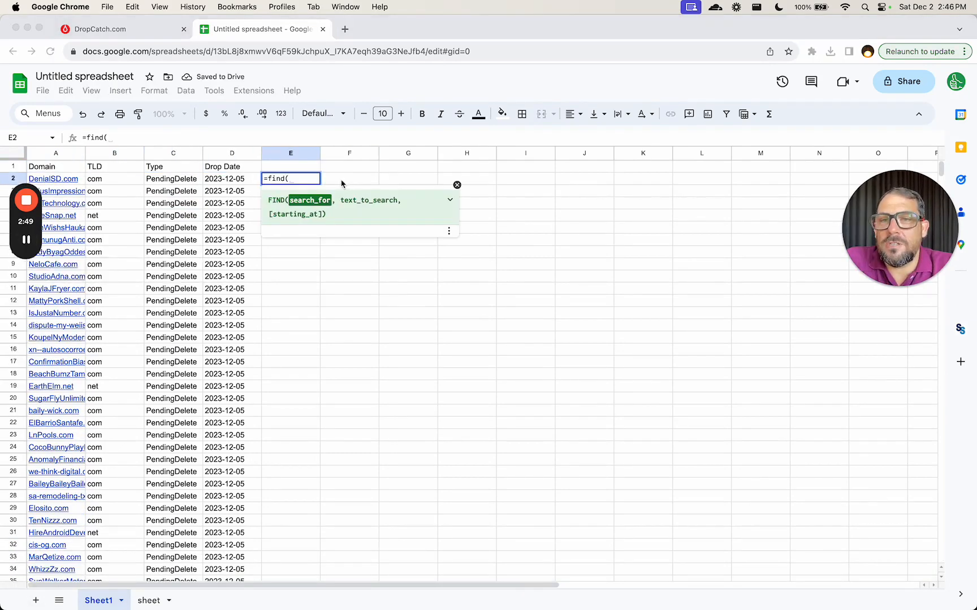
click(299, 178)
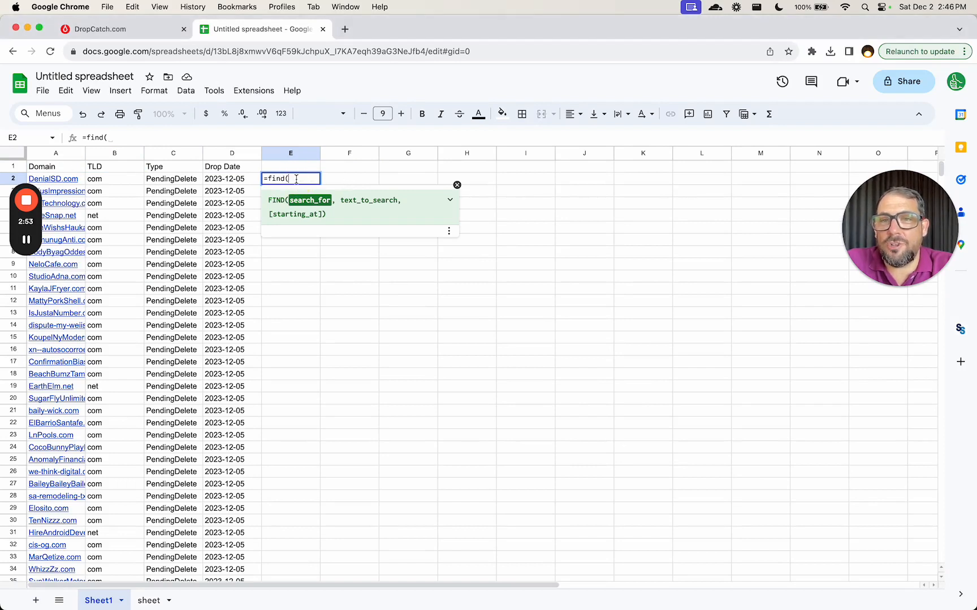
text("sheet",)
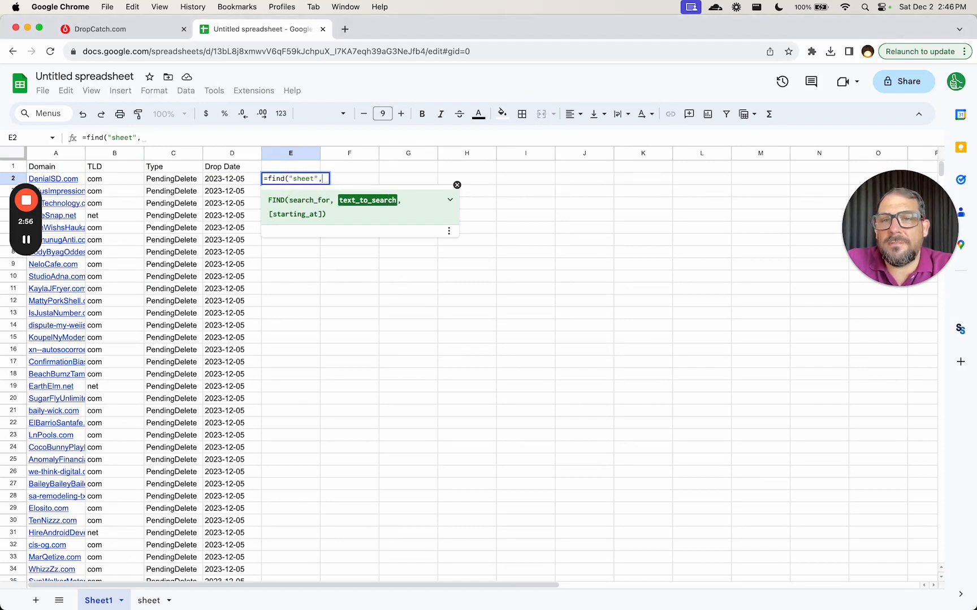
click(64, 182)
text(,0))
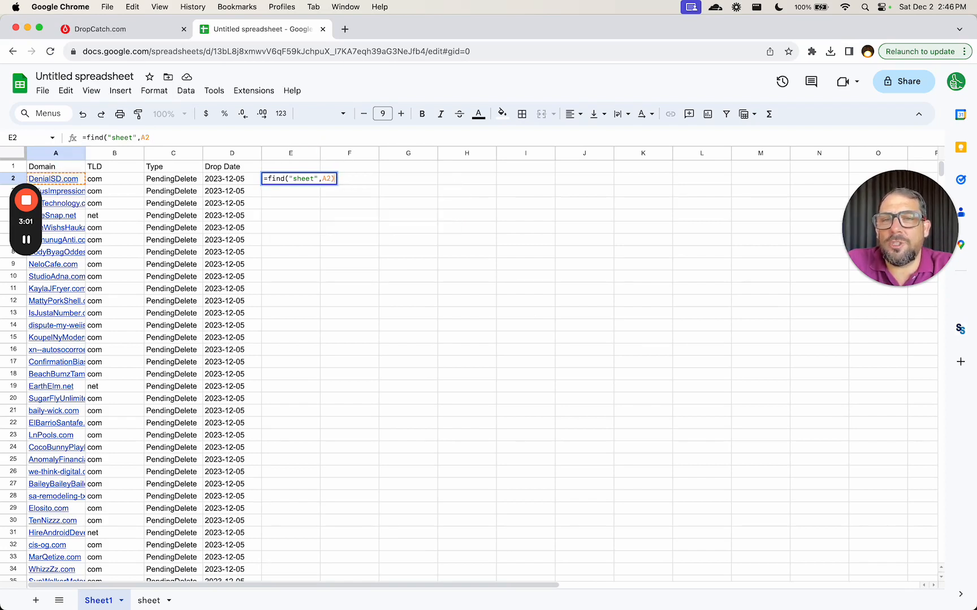
key(Return)
key(Up)
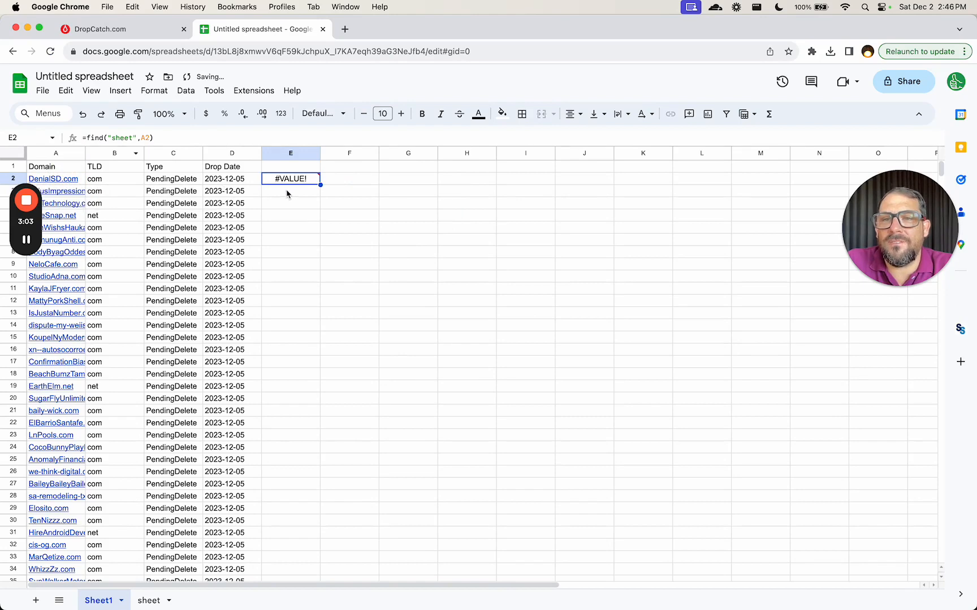
Step: Wrap the formula in E2 in IFERROR with an empty fallback, giving =IFERROR(find("sheet",A2),)
key(super+c)
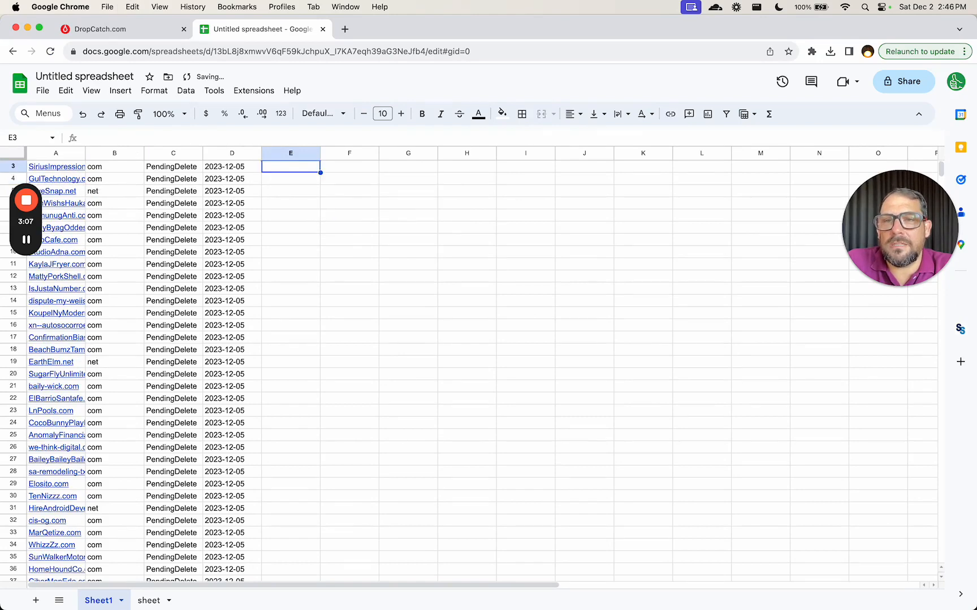
key(Up)
key(Up)
key(Down)
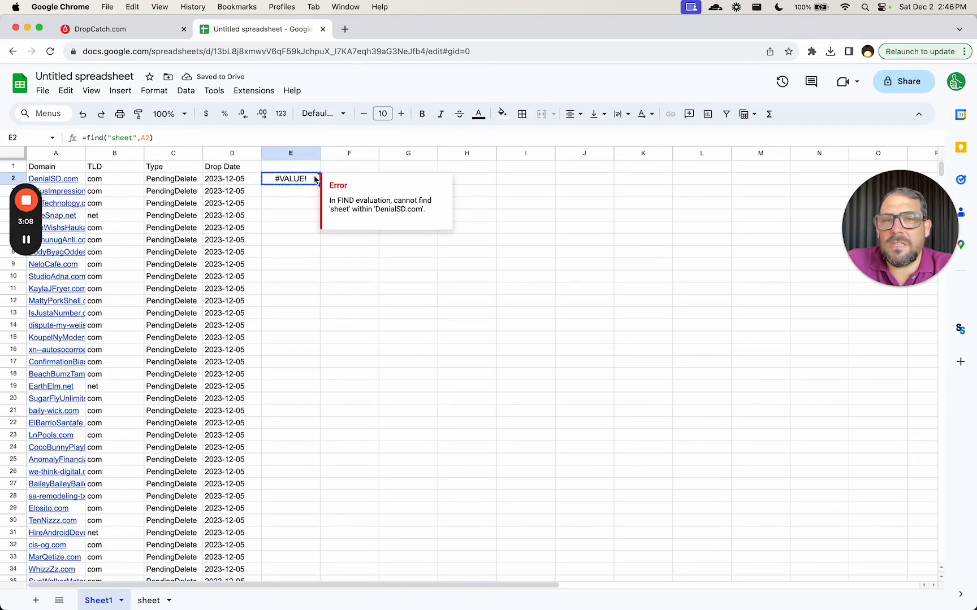
double_click(290, 179)
text(IFERR)
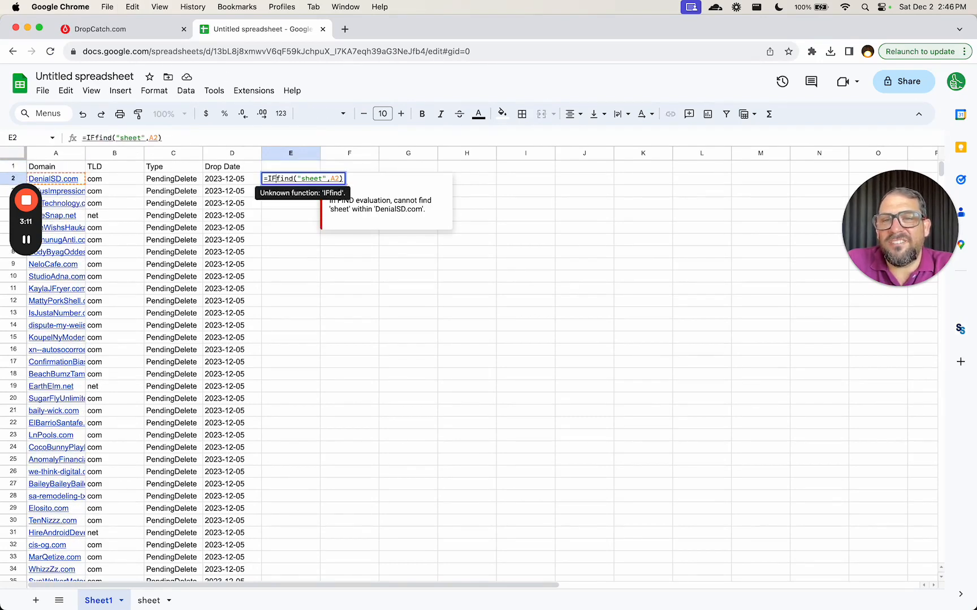
text(OR()
key(End)
text(,))
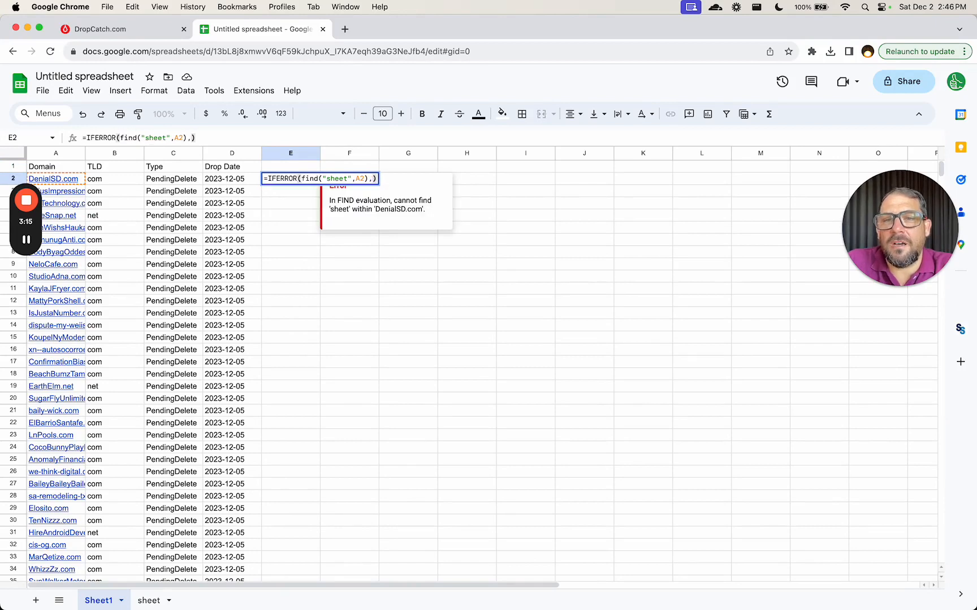
key(Return)
Step: Fill the IFERROR formula from E2 down column E to the last row of the sheet
key(Up)
key(super+shift+Down)
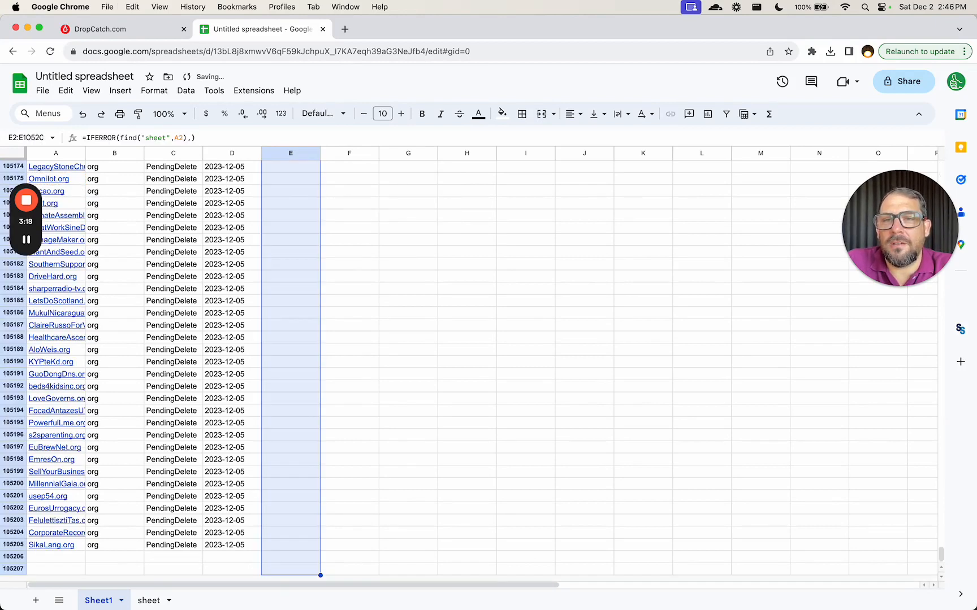
key(super+v)
key(Down)
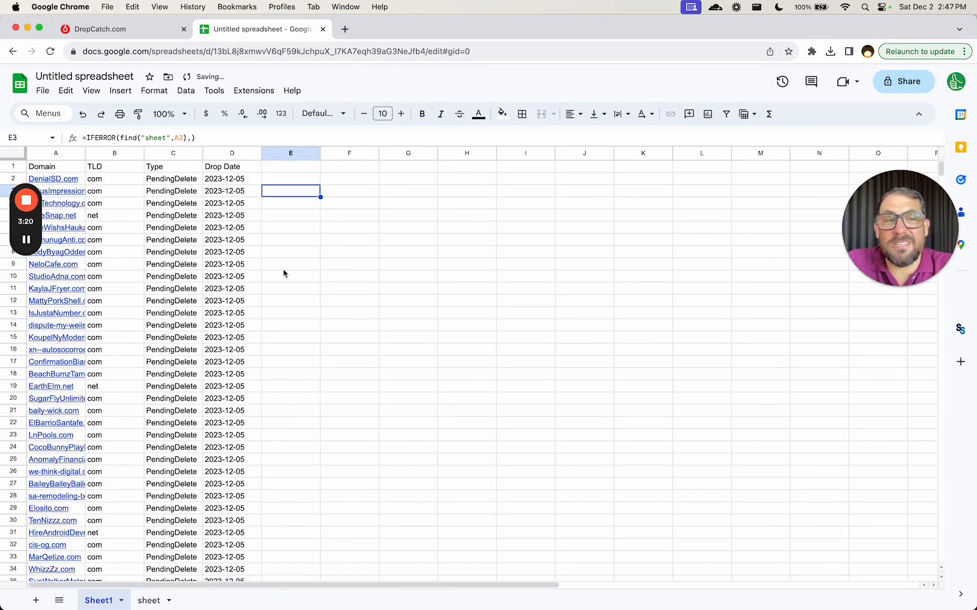
Step: Search the domain list for "sheet" and check column E in the matching row
key(super+f)
text(sheet)
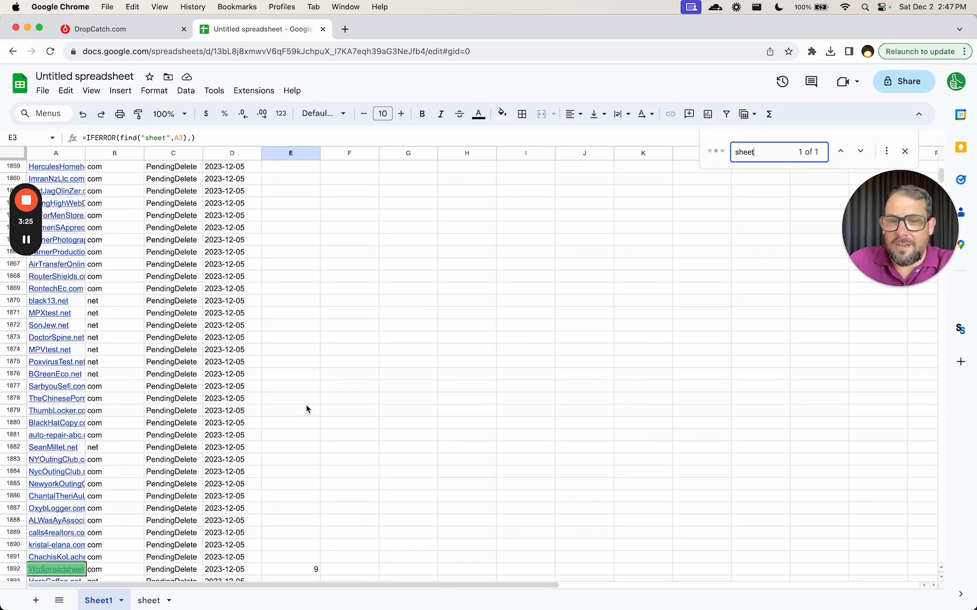
scroll(300, 430, down, 2)
click(281, 503)
Step: Wrap the formula in E2 in an IF, giving =IF(IFERROR(find("sheet",A2),)>0,"HEY",)
key(super+Up)
key(Down)
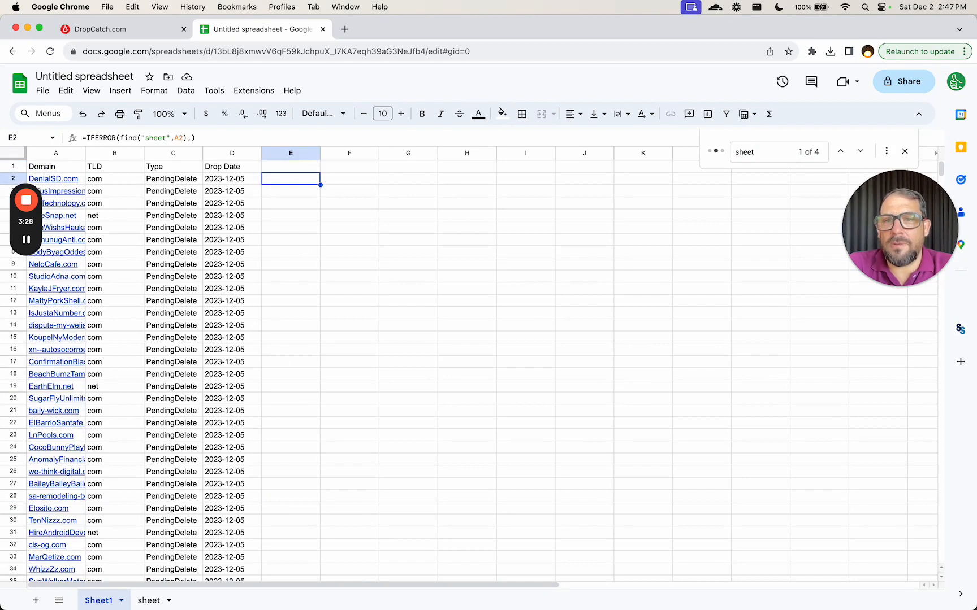
click(86, 138)
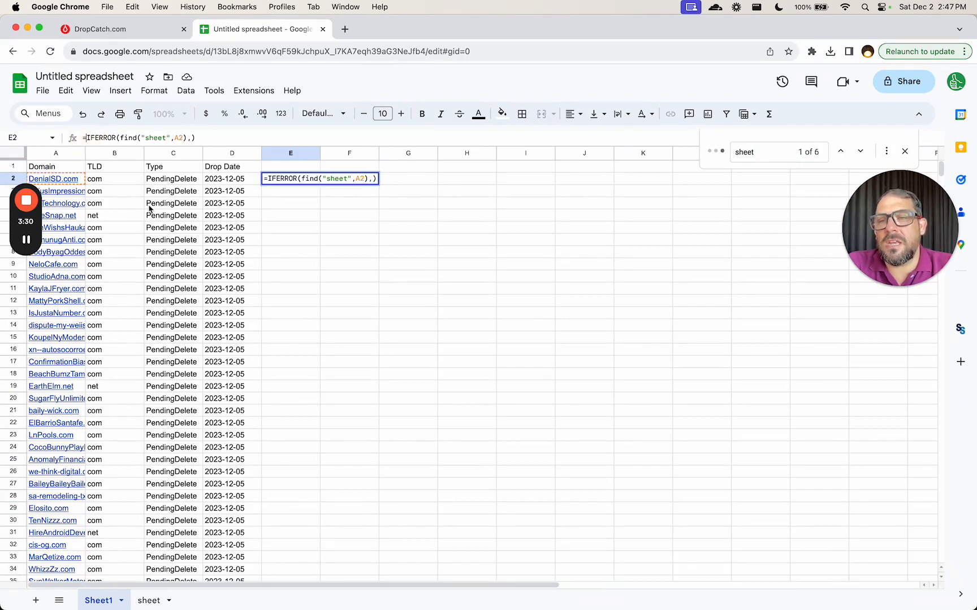
text(IF()
key(End)
text(>)
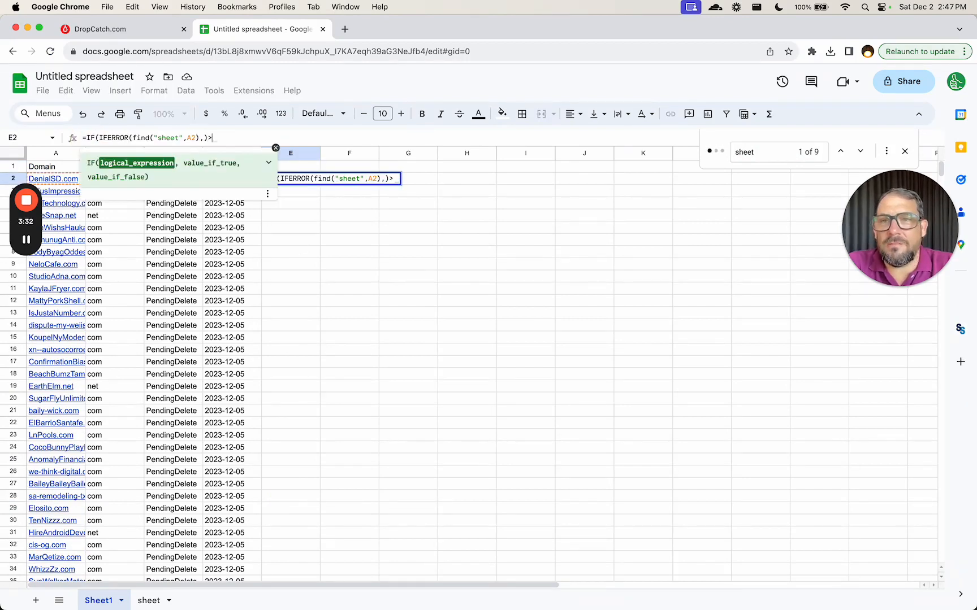
text(=0)
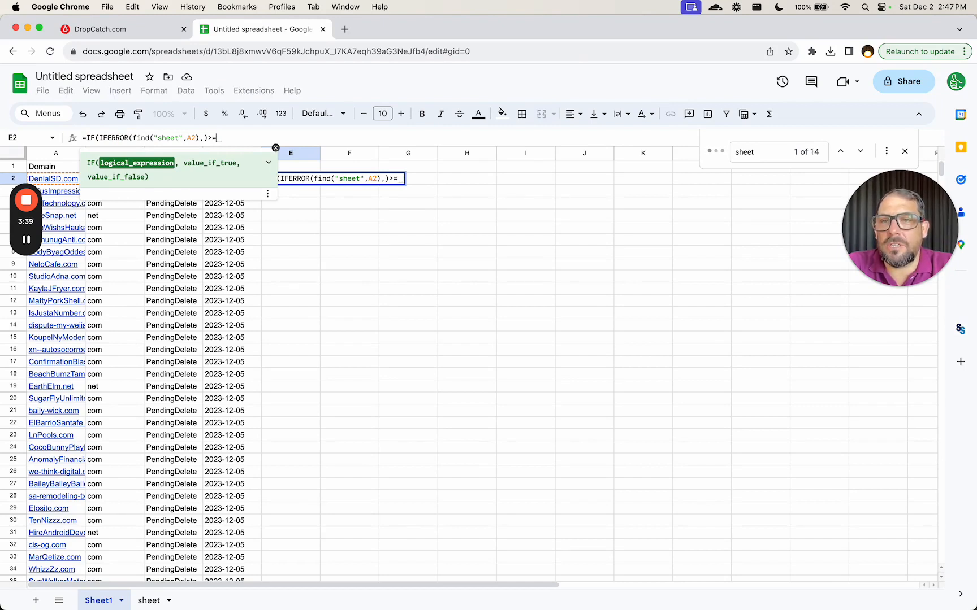
key(Left)
key(BackSpace)
text(,)
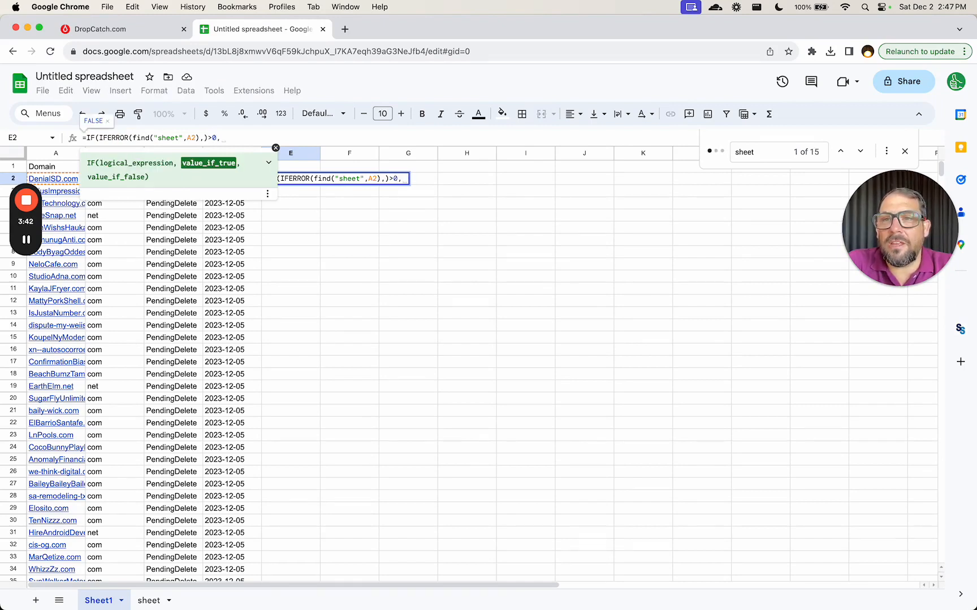
text(")
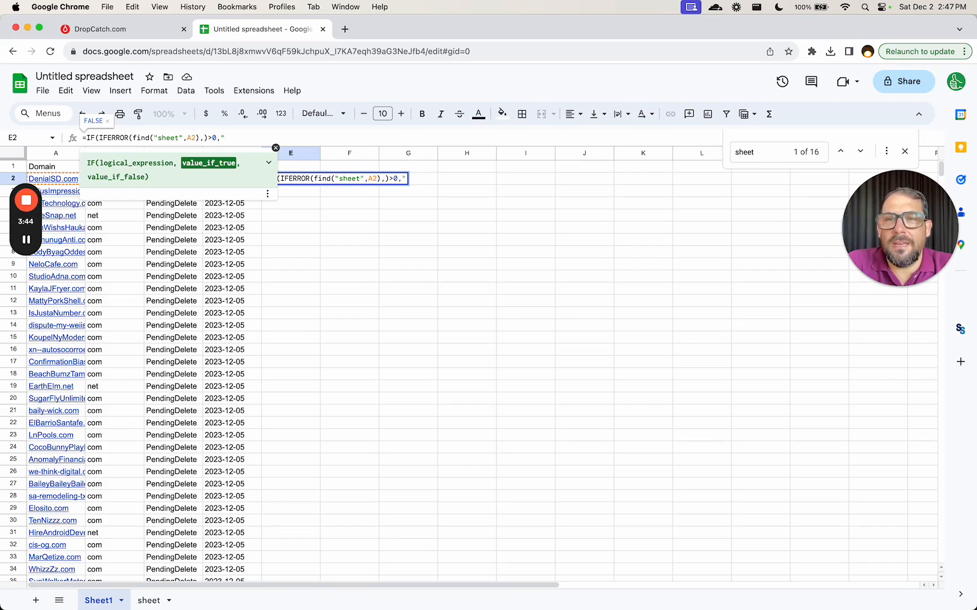
text(HEY",))
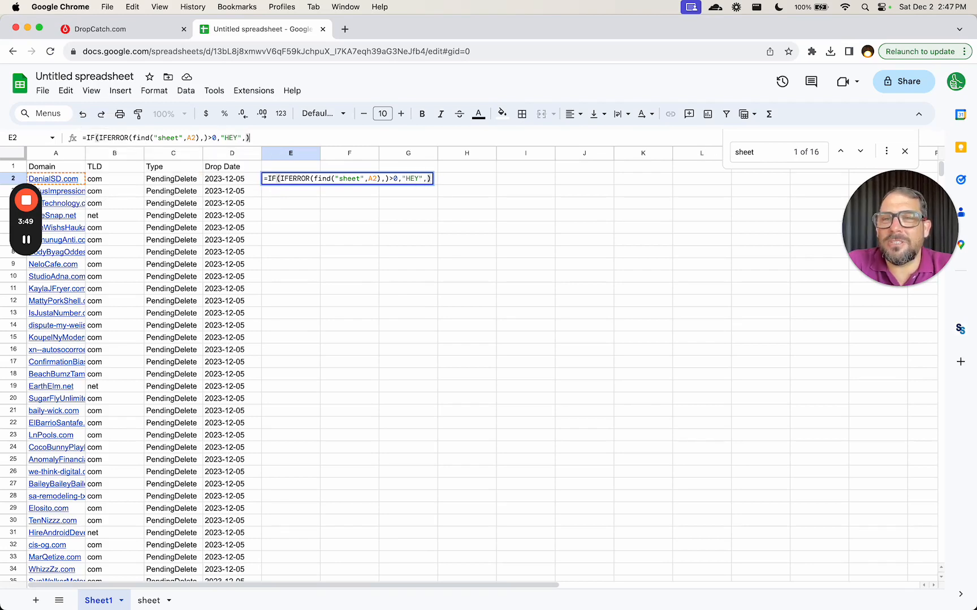
key(Return)
Step: Fill the IF formula from E2 down column E to the last row of the sheet
key(ctrl+c)
key(ctrl+shift+Down)
key(ctrl+v)
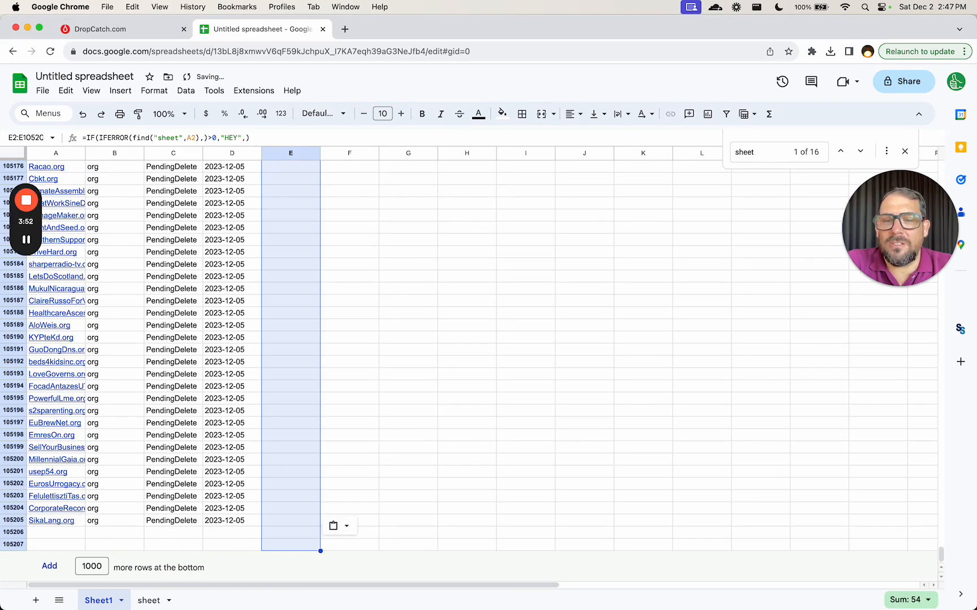
Step: Search Sheet1 for "hey" and go to a flagged domain in column E
key(ctrl+Up)
key(Down)
key(ctrl+f)
text(hey)
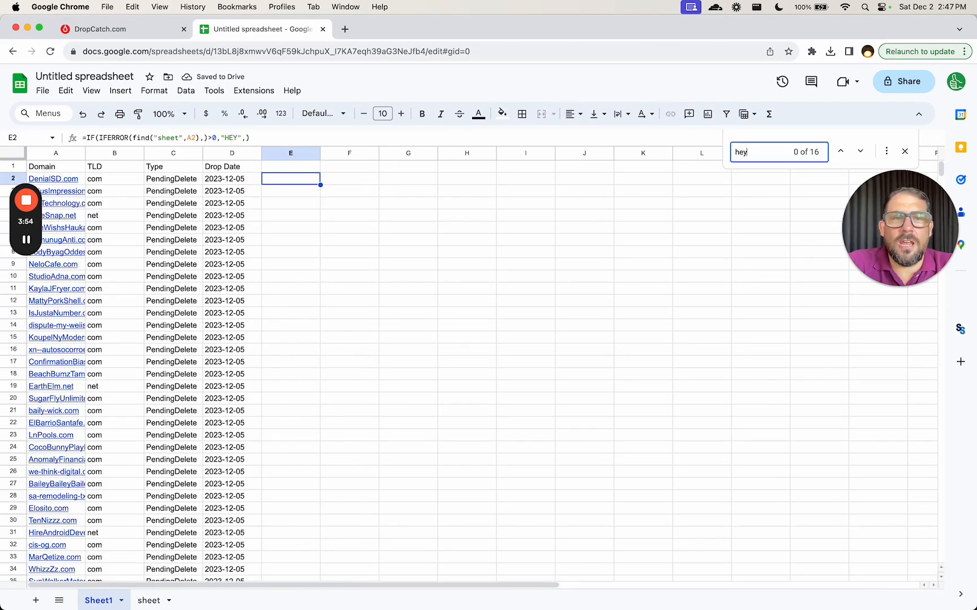
click(840, 151)
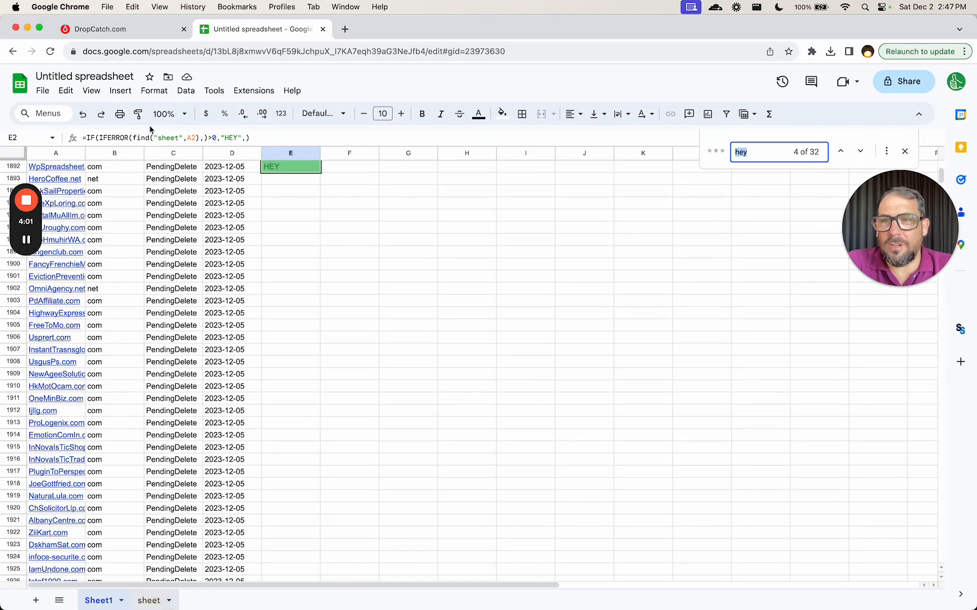
Step: In A1 of the "sheet" tab, enter a FILTER of Sheet1!A:A with conditions Sheet1!E:E="HEY" and Sheet1!B:B="COM"
click(148, 600)
text(=FILTER()
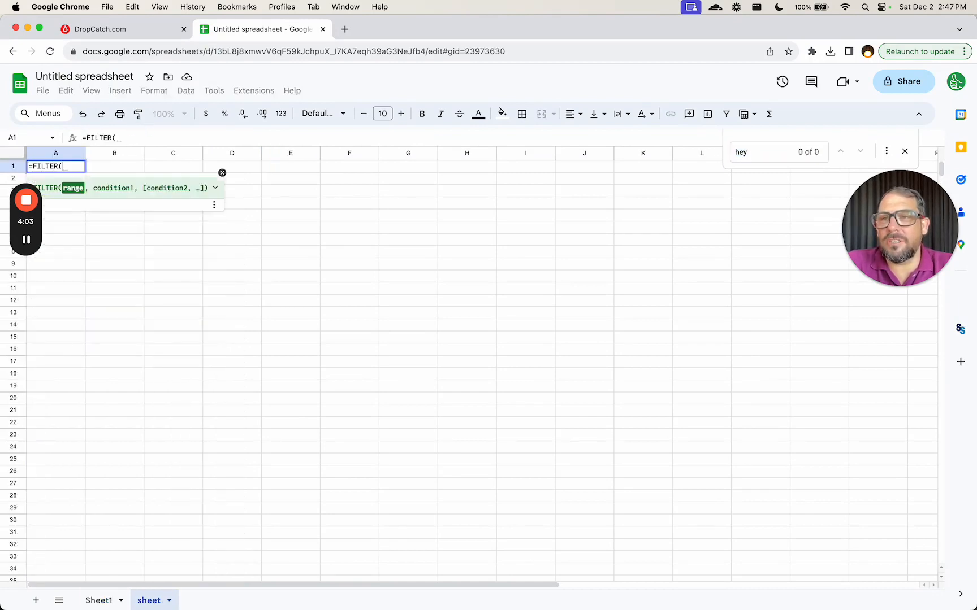
click(99, 599)
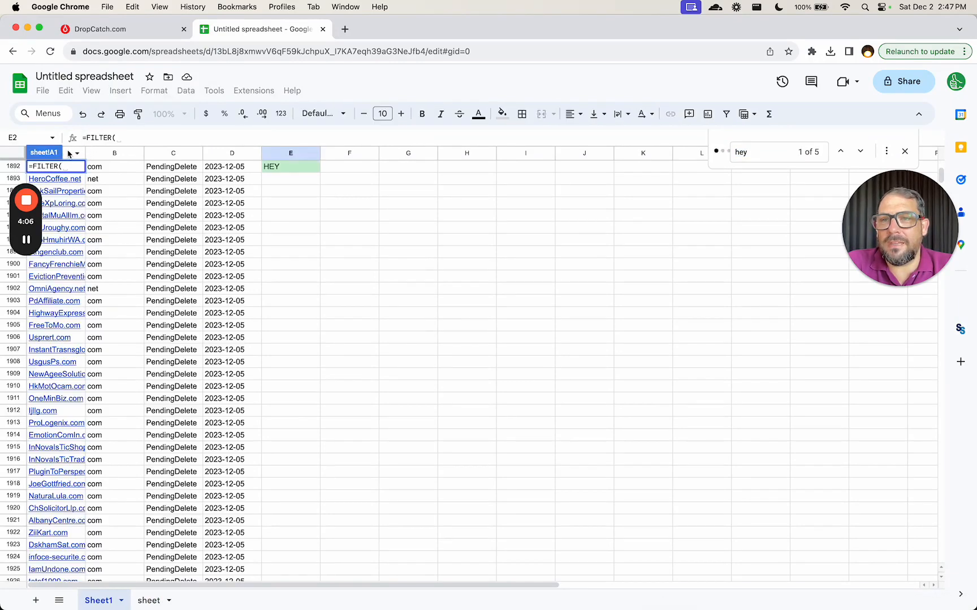
click(61, 153)
text(,)
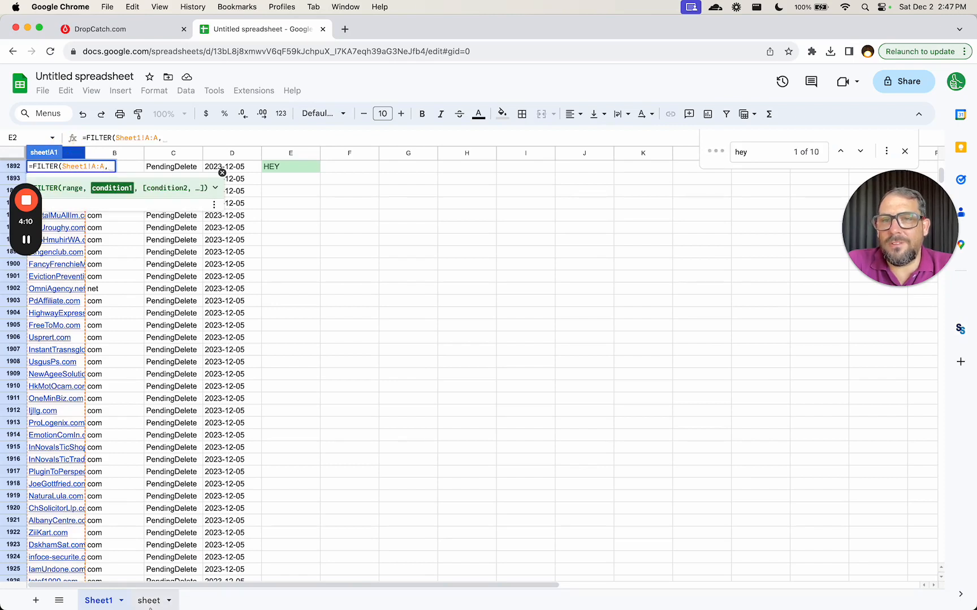
click(293, 153)
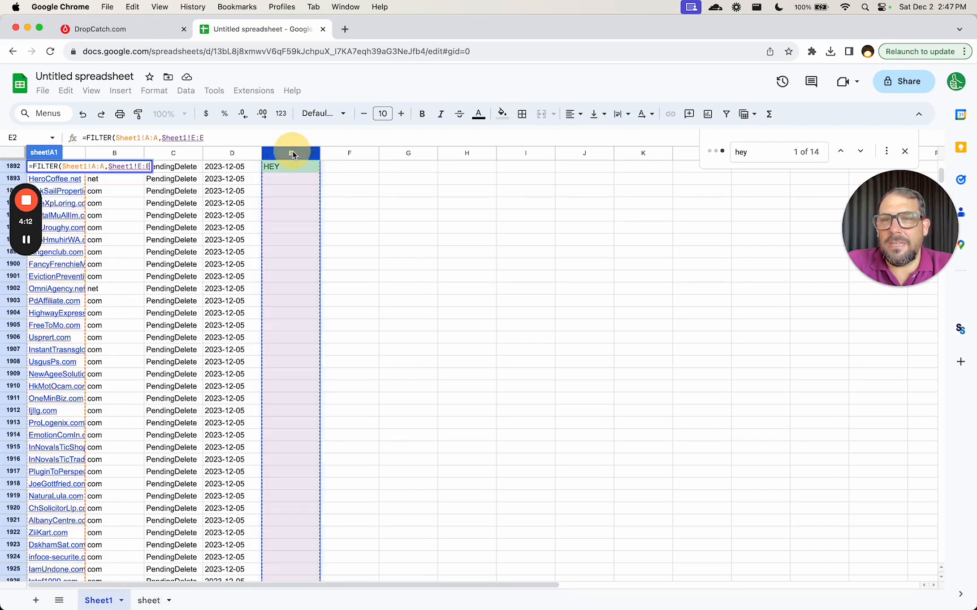
text(="HEY",)
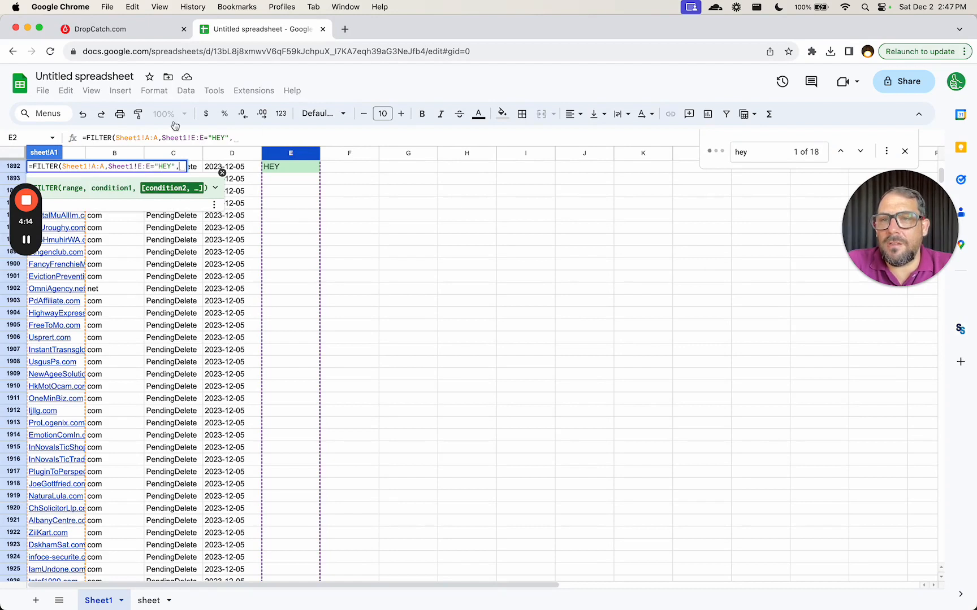
click(116, 156)
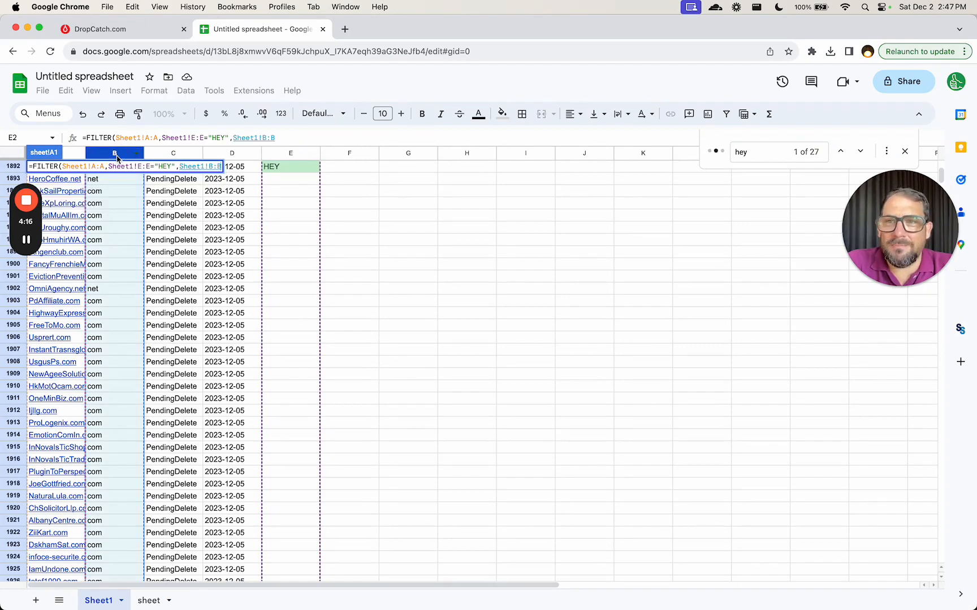
text(=)
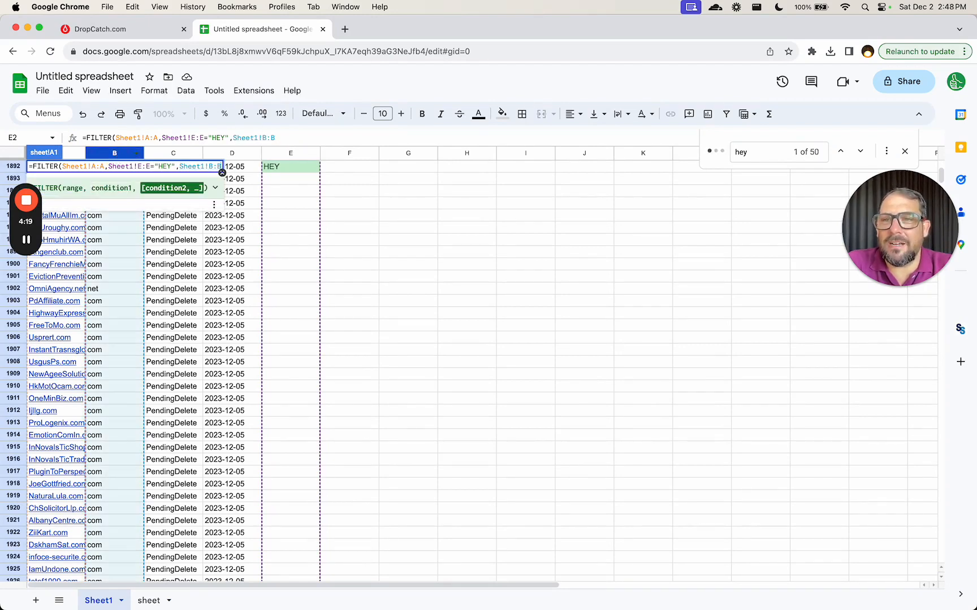
text("com"))
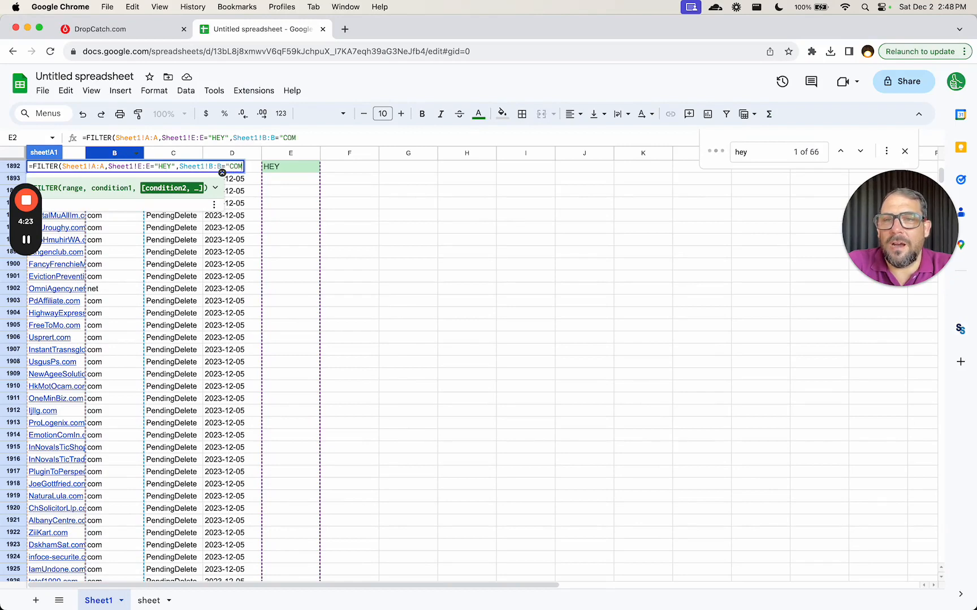
key(Return)
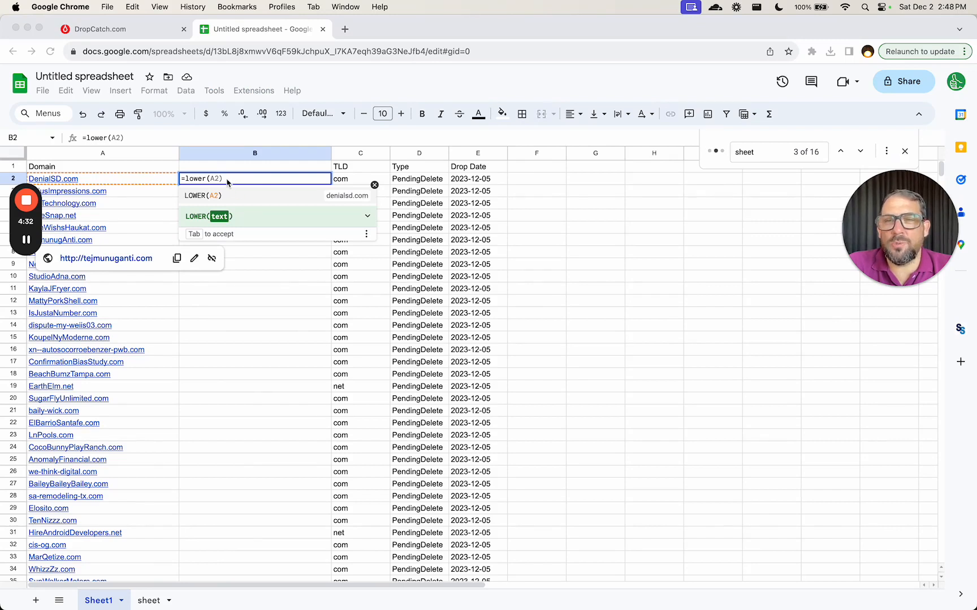
Step: Enter =LOWER(A2) in B2 and point the find in F2 at B2, giving =IF(IFERROR(find("sheet",B2),)>0,"HEY",)
click(127, 182)
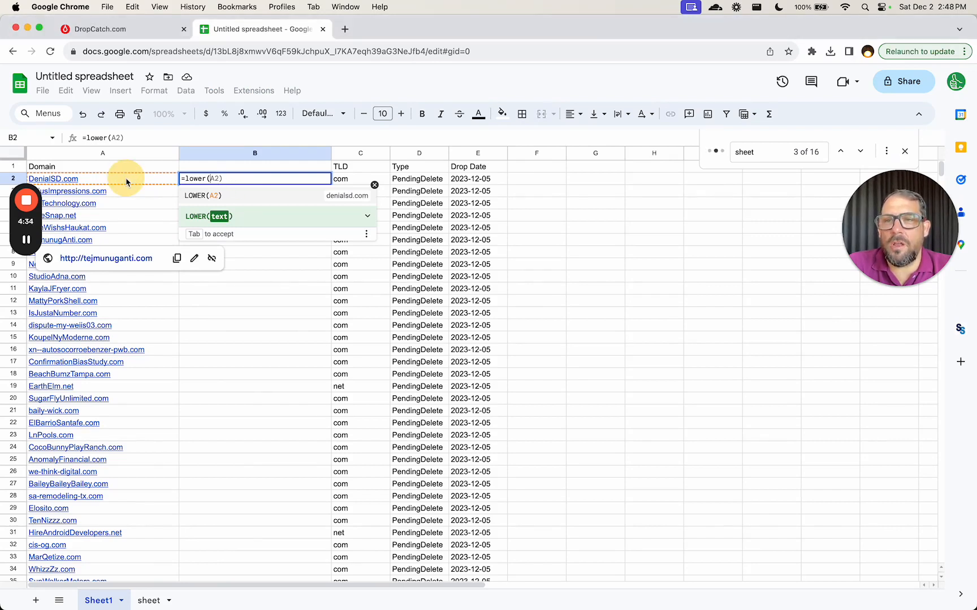
click(361, 167)
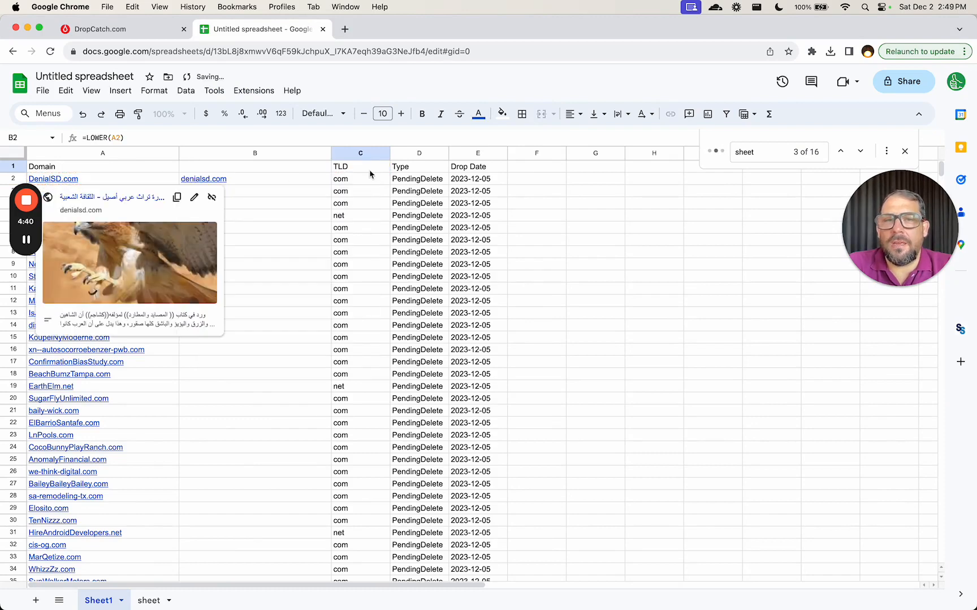
click(523, 187)
double_click(535, 178)
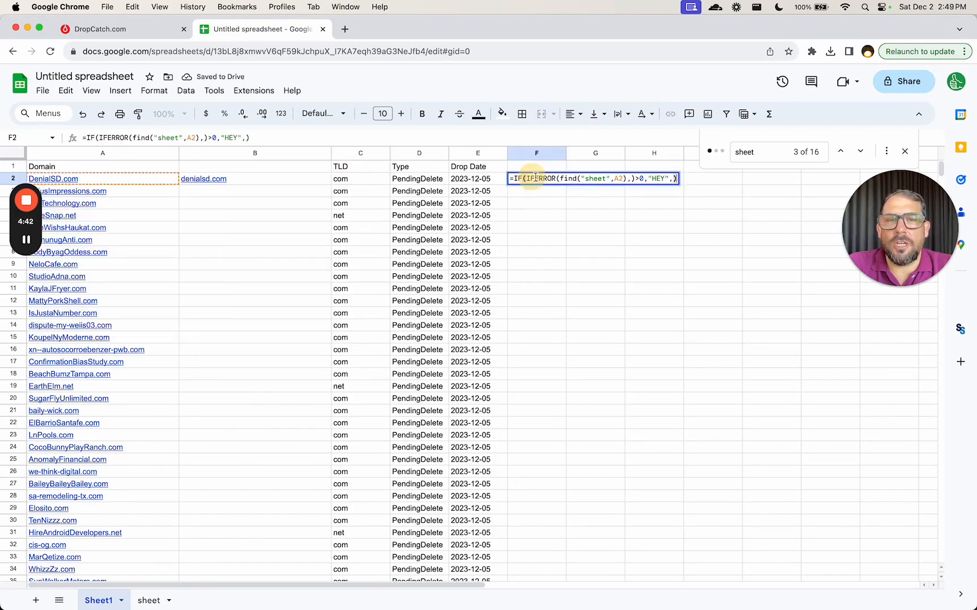
click(618, 179)
key(BackSpace)
text(B)
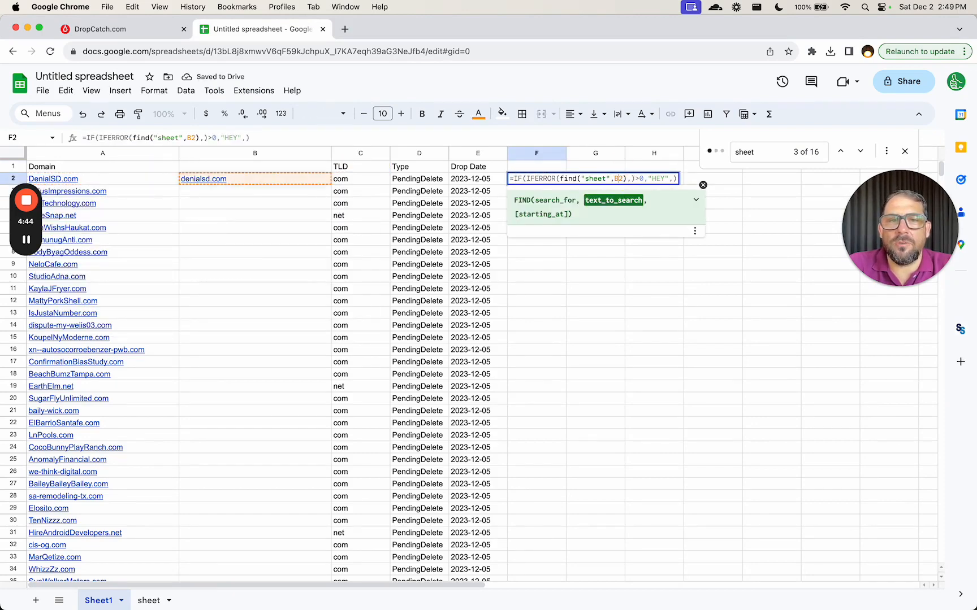
key(Return)
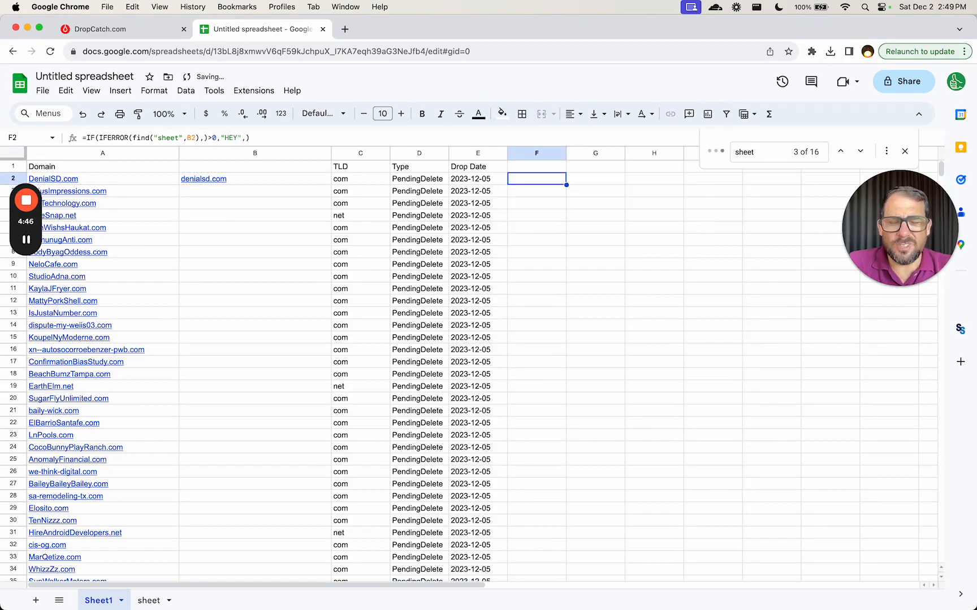
Step: Turn B2 into an array formula that lowercases the whole domain column, =ARRAYFORMULA(LOWER(A2:A))
click(184, 178)
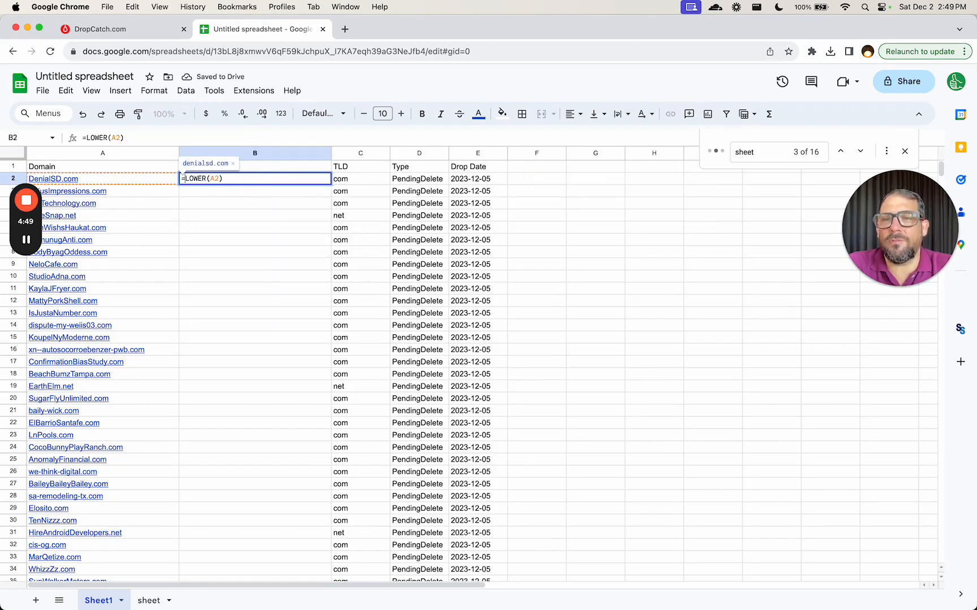
text(ARR)
text(AYFORULA()
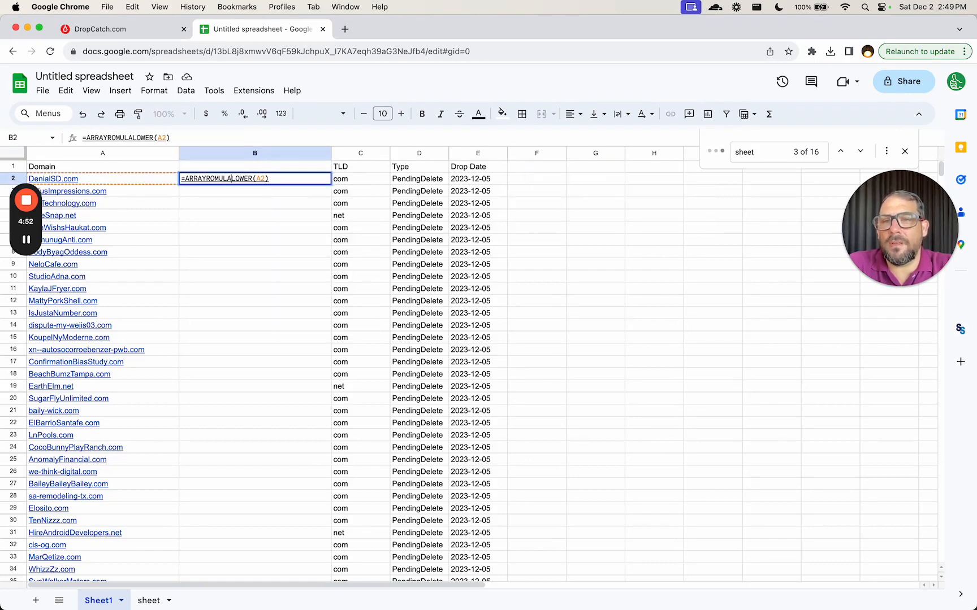
key(BackSpace)
key(BackSpace)
key(BackSpace)
key(BackSpace)
key(BackSpace)
key(BackSpace)
text(ORUL)
key(BackSpace)
key(BackSpace)
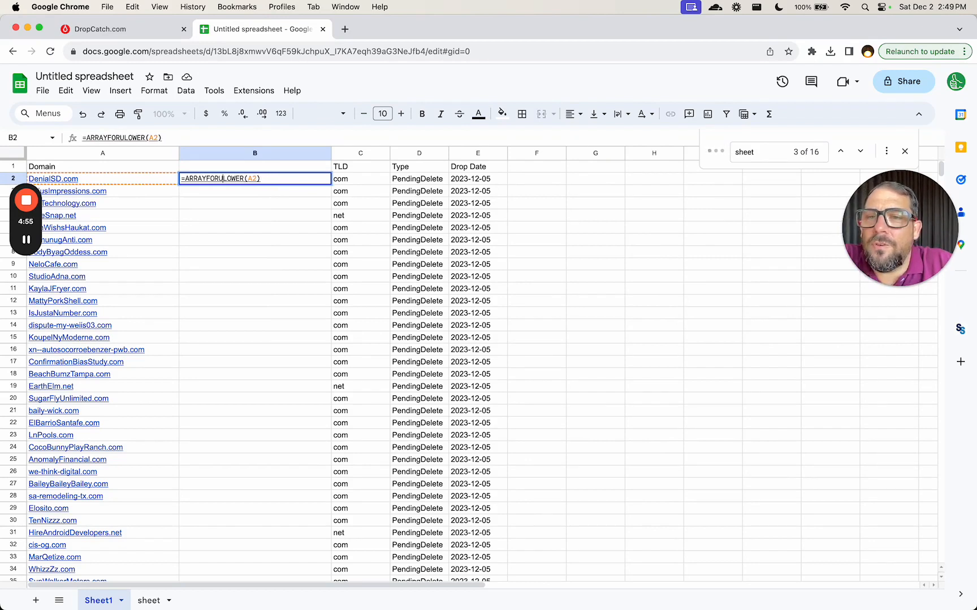
text(MULA()
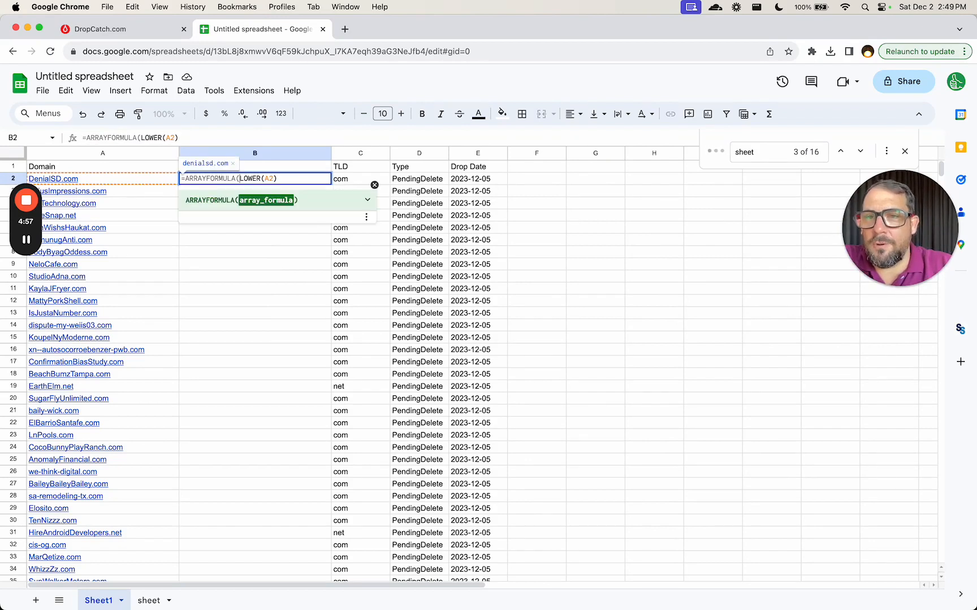
click(274, 179)
text(:A))
key(Return)
click(257, 181)
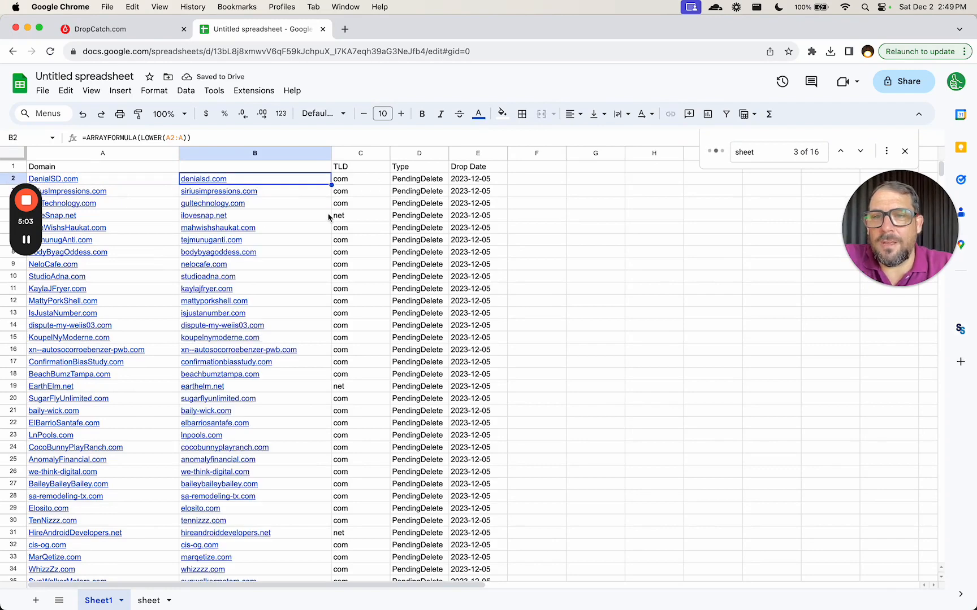
Step: Turn the flag formula in F2 into =ARRAYFORMULA(IF(IFERROR(find("sheet",B2:B),)>0,"HEY",))
double_click(521, 178)
text(=IF(IFERROR(find("sheet",B2),)>0,"HEY",))
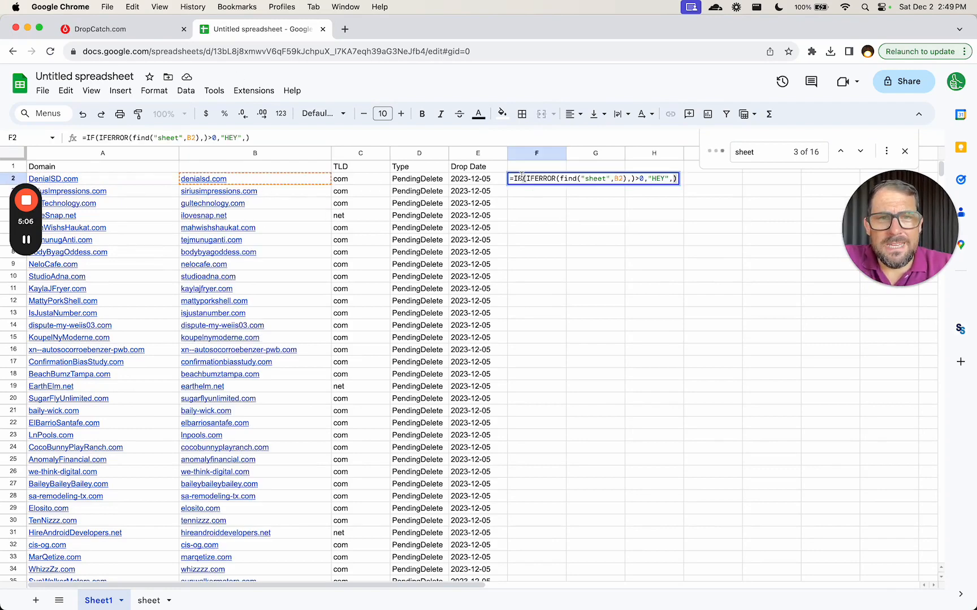
click(513, 178)
text(A)
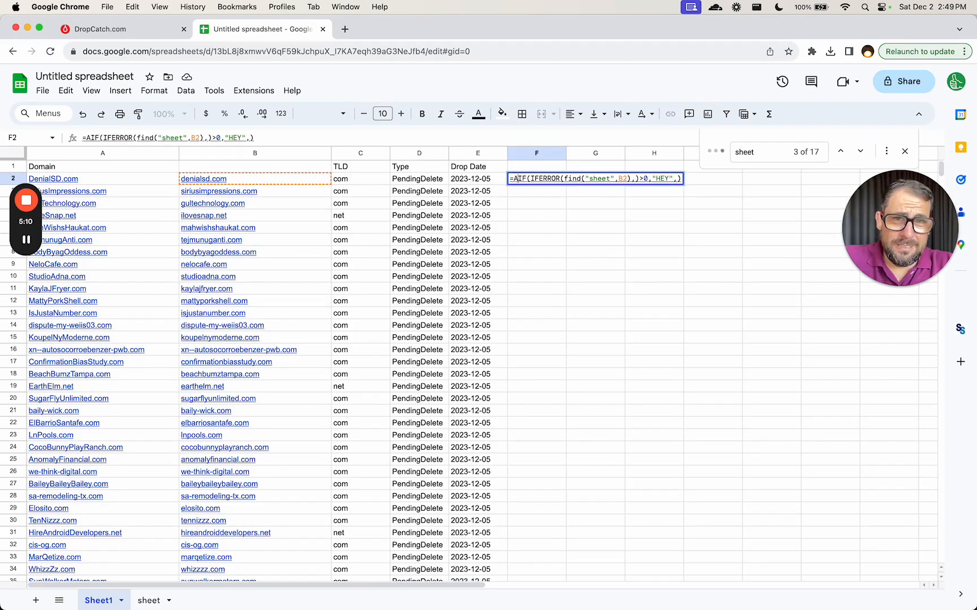
text(RRAYFORMUL)
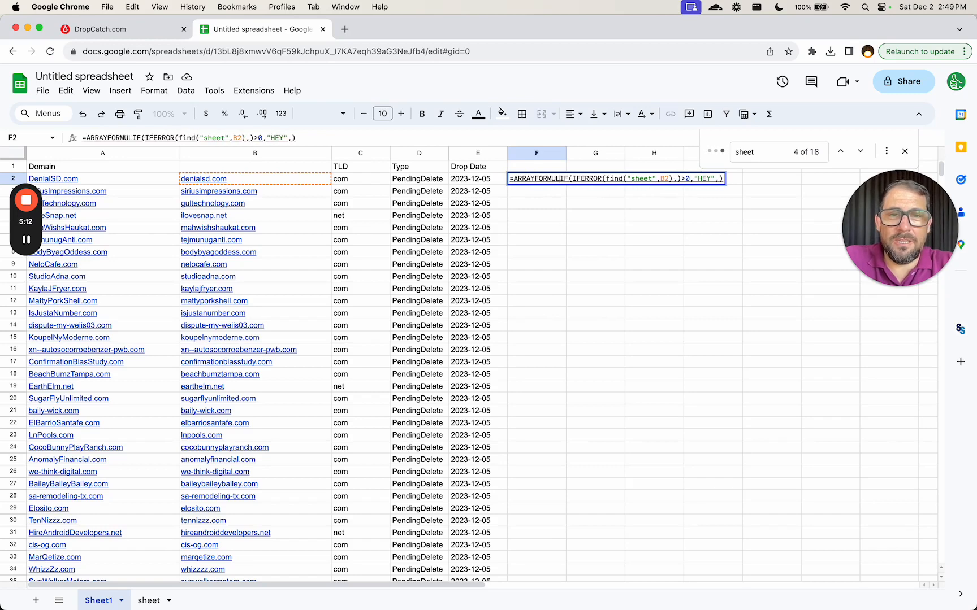
text(A()
click(677, 178)
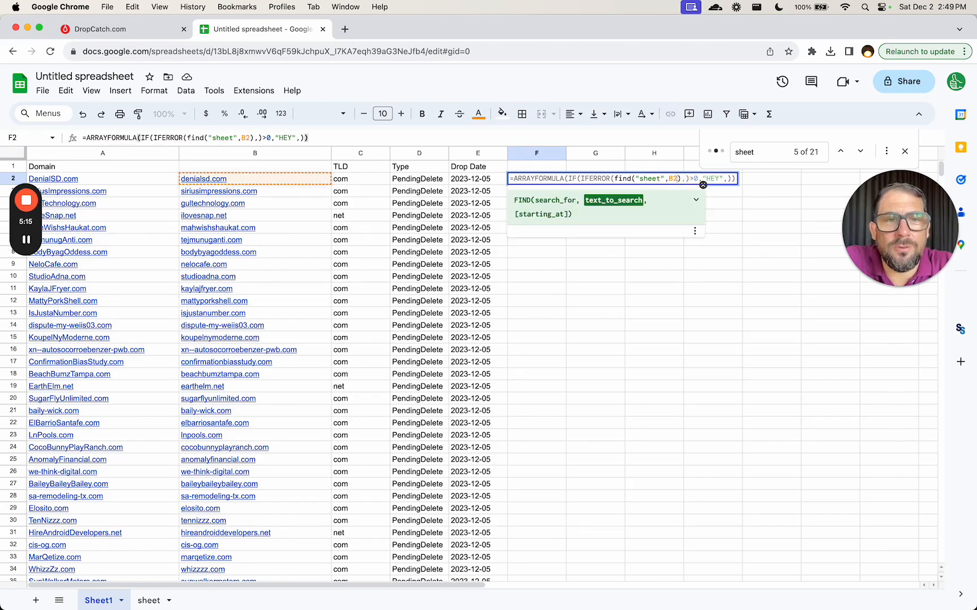
key(Return)
Step: Clear the old individual formulas from F3 down to the last row of column F
key(ctrl+shift+Down)
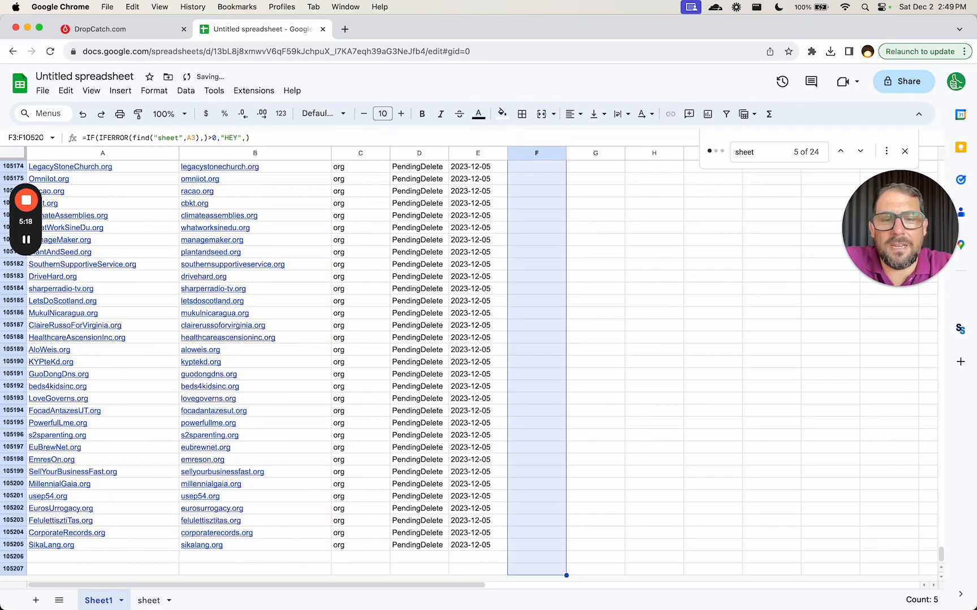
key(Delete)
key(ctrl+Up)
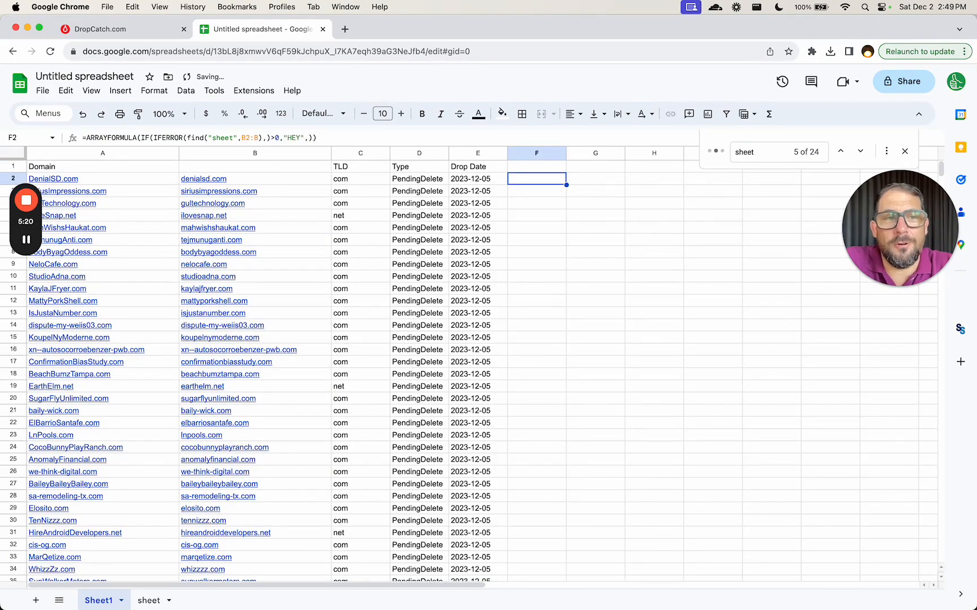
Step: Go through the "sheet" matches on Sheet1 to check that column F flags the matching domains
scroll(585, 371, down, 6)
scroll(585, 371, up, 5)
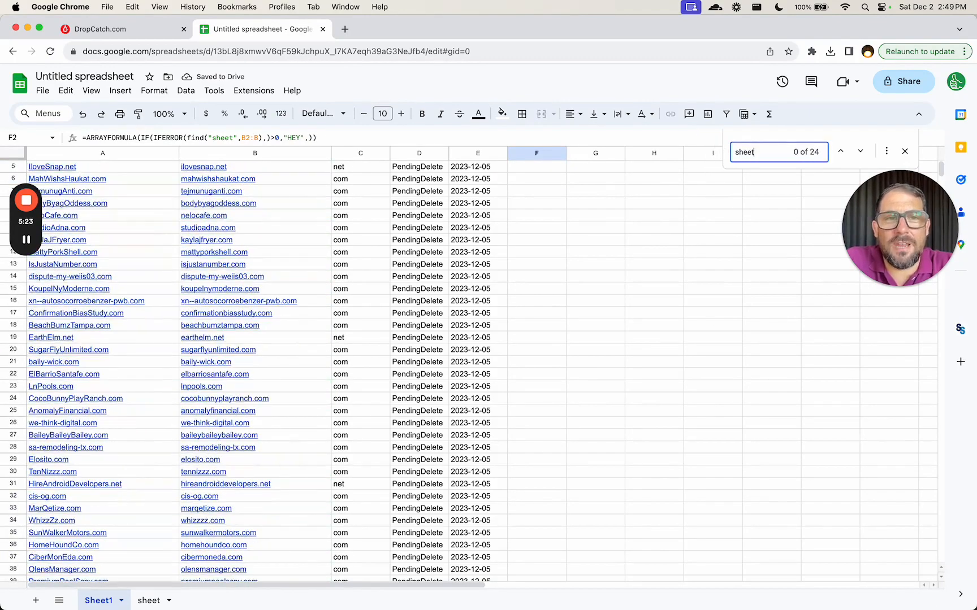
key(Return)
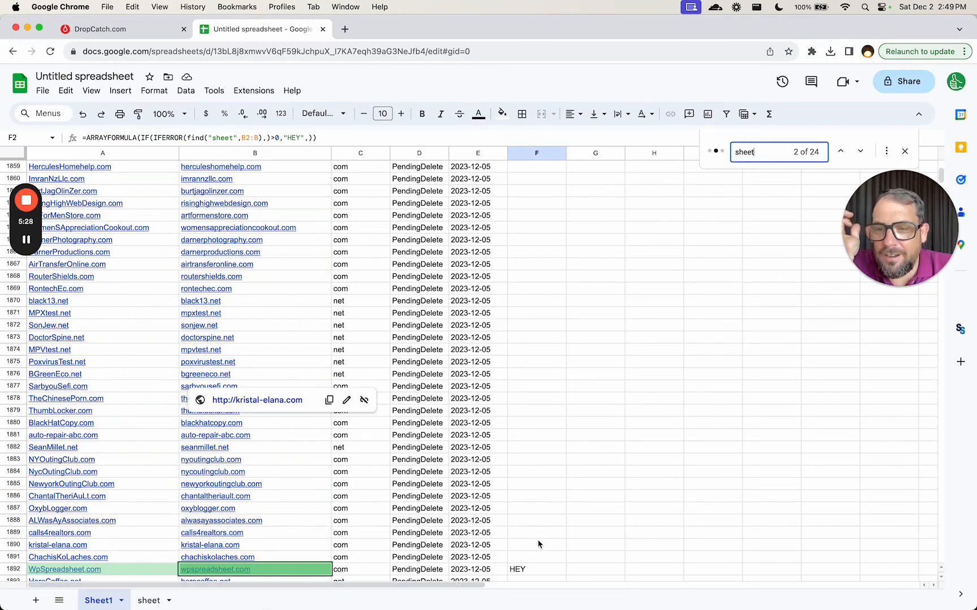
scroll(538, 544, down, 3)
key(Return)
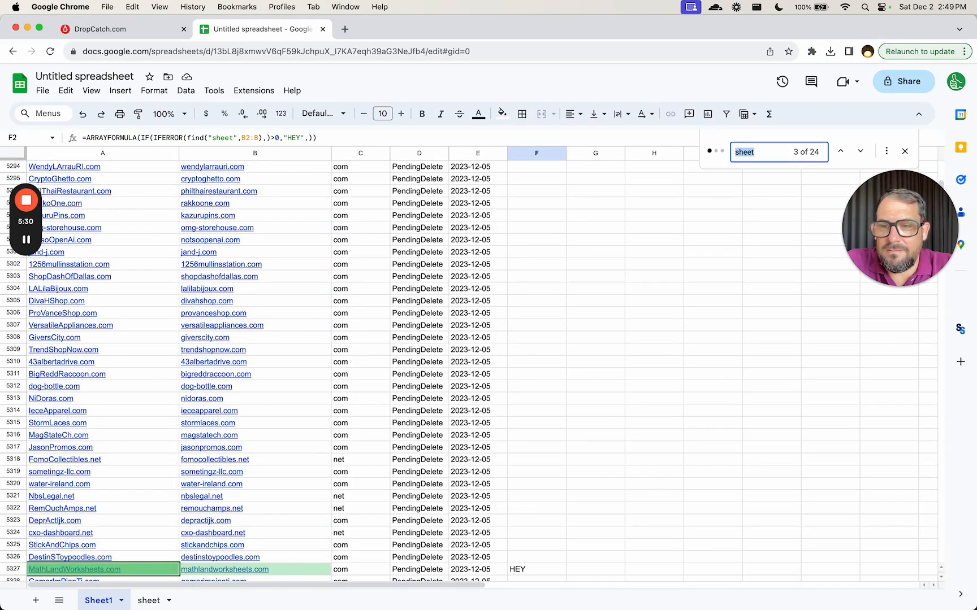
key(Return)
key(Return)
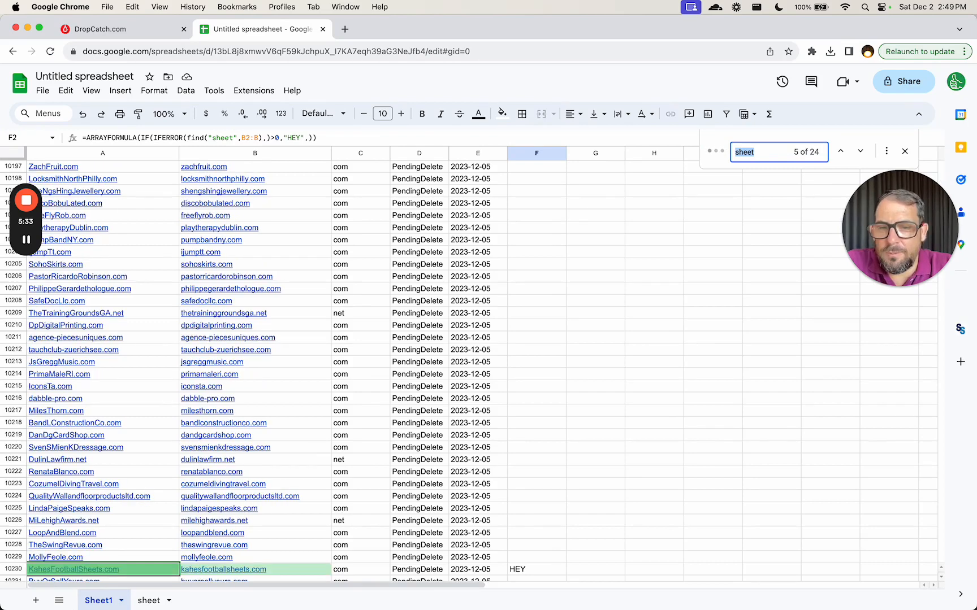
Step: On the sheet tab, widen column A and move the FILTER formula from A1 to B1
click(148, 600)
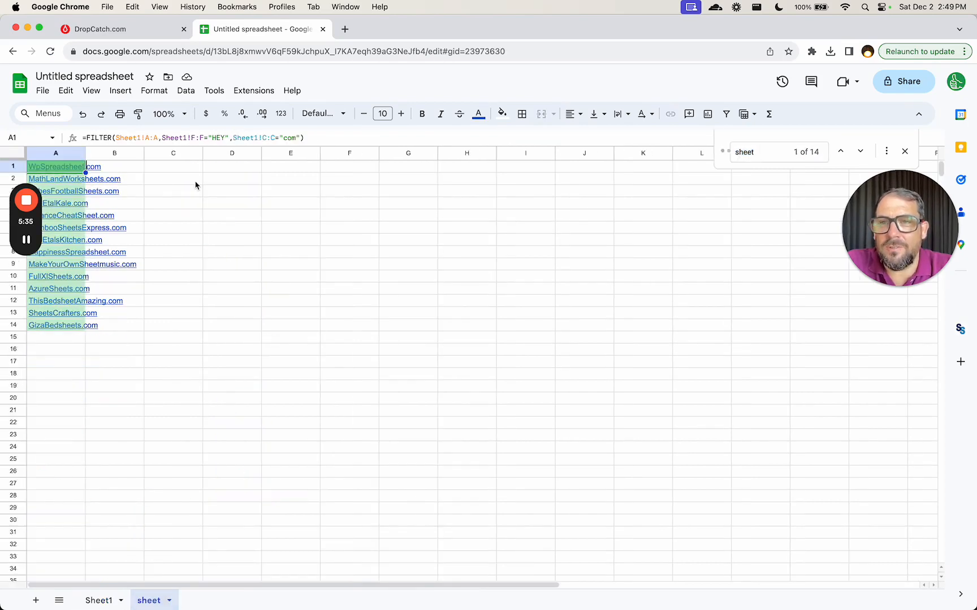
click(73, 167)
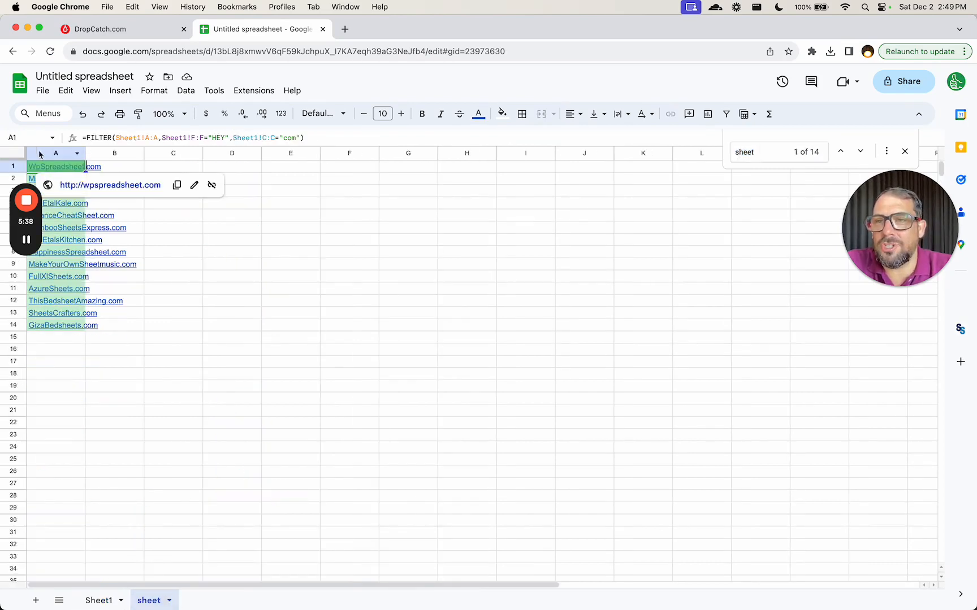
drag(85, 154, 216, 159)
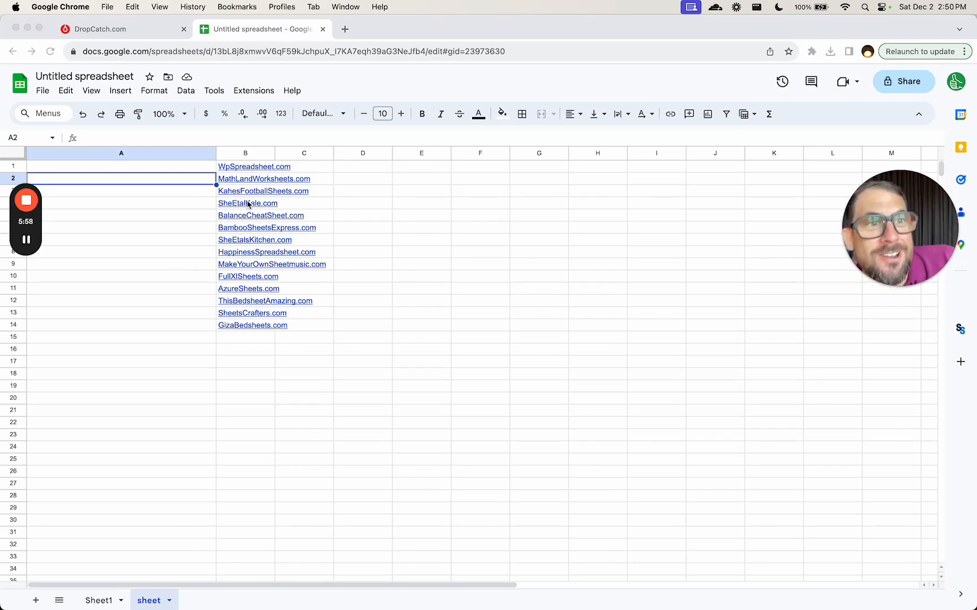
Step: Widen column B so the filtered domain names fit inside it
click(247, 171)
click(251, 168)
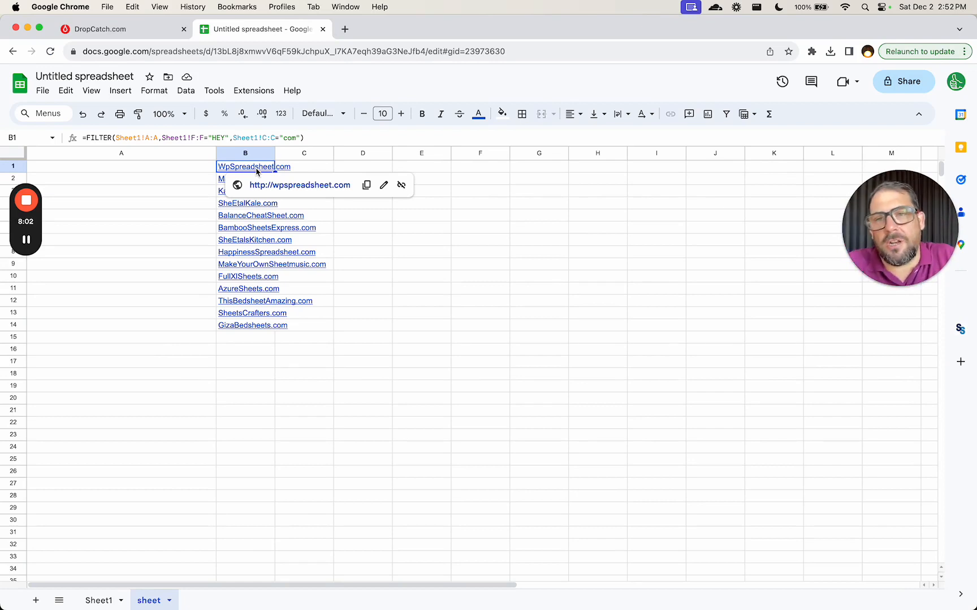
drag(275, 154, 367, 153)
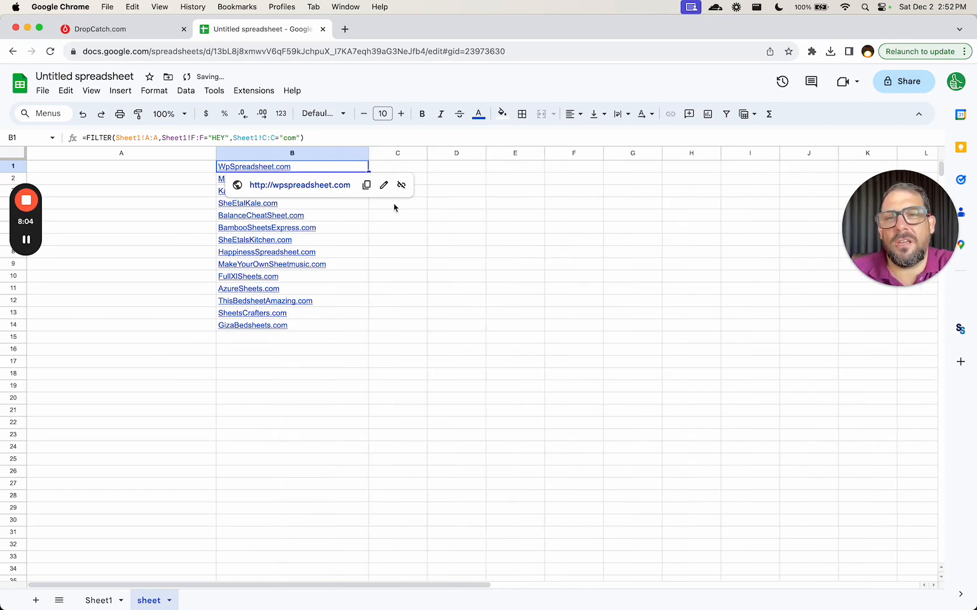
click(378, 168)
click(310, 171)
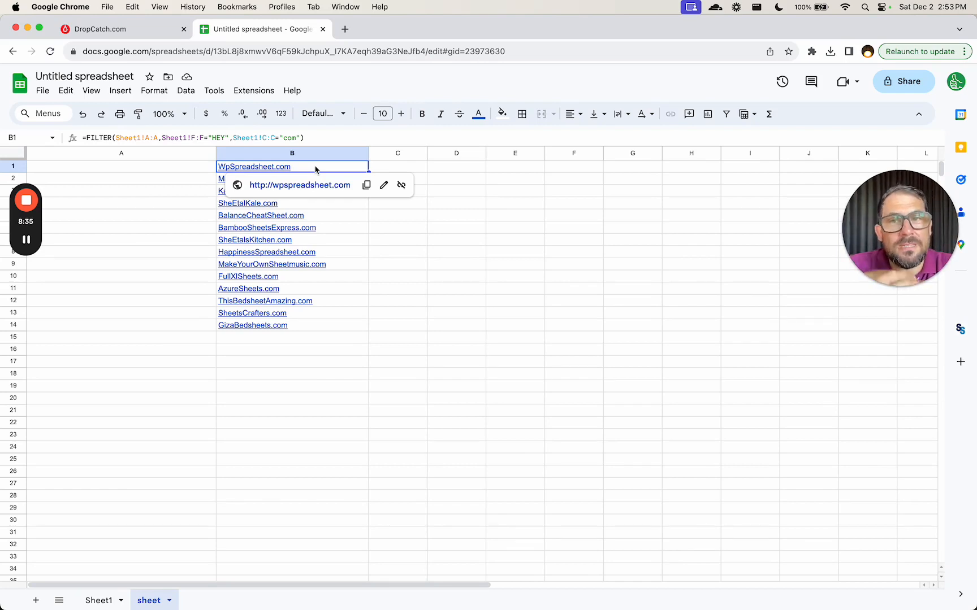
click(376, 155)
click(391, 168)
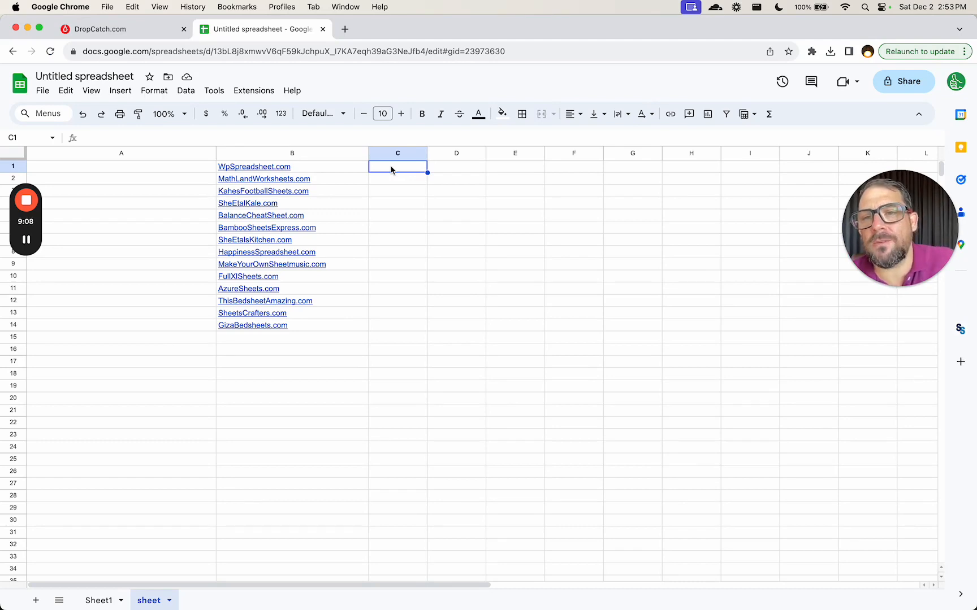
Step: Visit MathLandWorksheets.com from B2 in a new browser tab, and search Google for "mathland" to examine its search volume
click(313, 180)
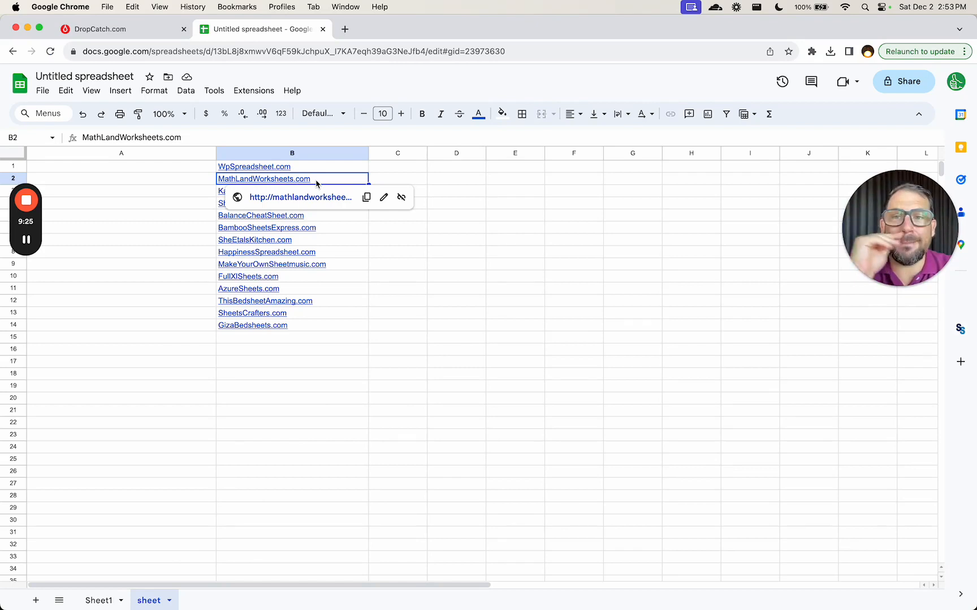
key(alt+Return)
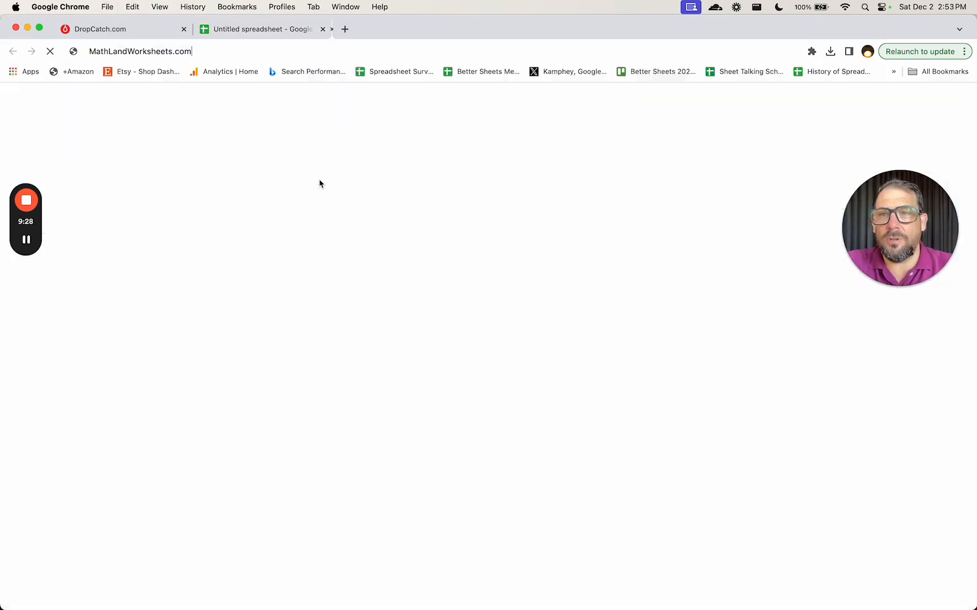
click(213, 52)
text(mathland)
key(Return)
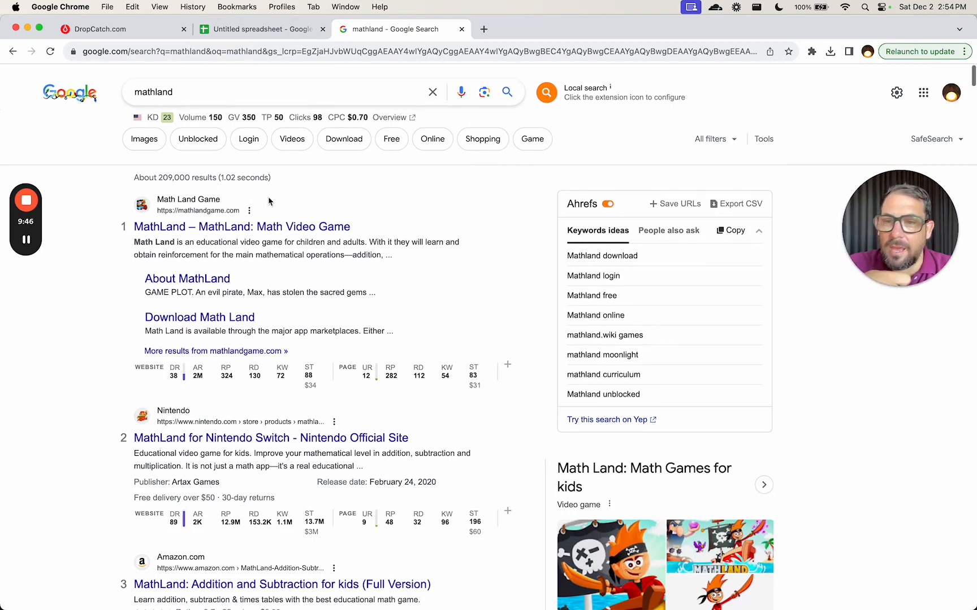
scroll(428, 300, down, 2)
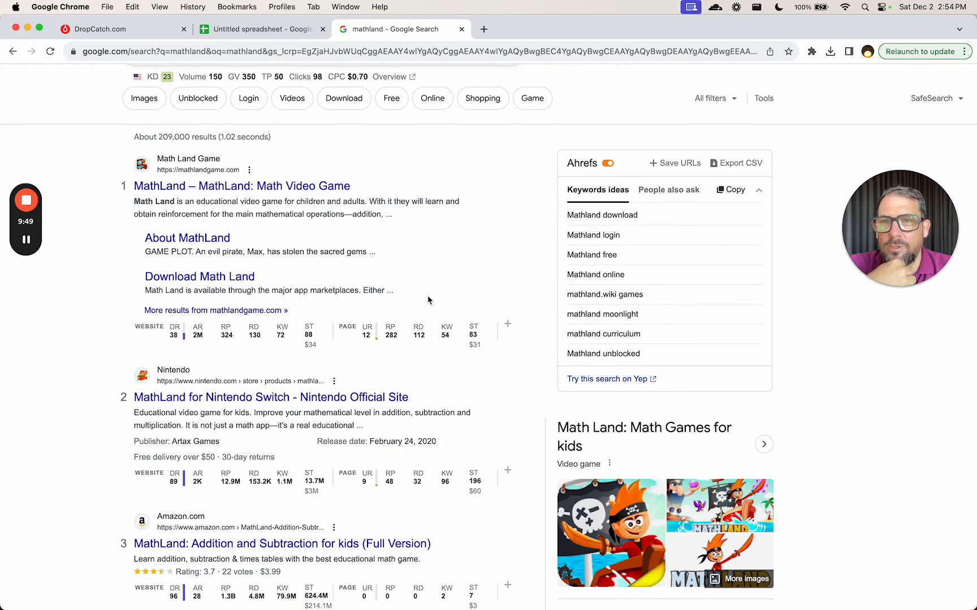
scroll(428, 249, up, 2)
mouse_move(193, 117)
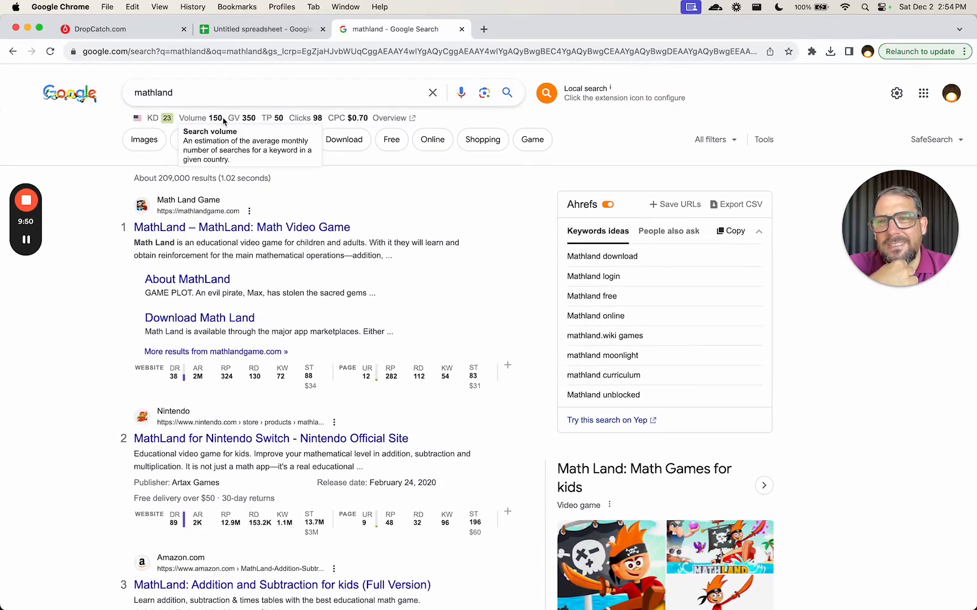
Step: Change the Google query to "math land" and examine its keyword metrics
click(157, 92)
key(Delete)
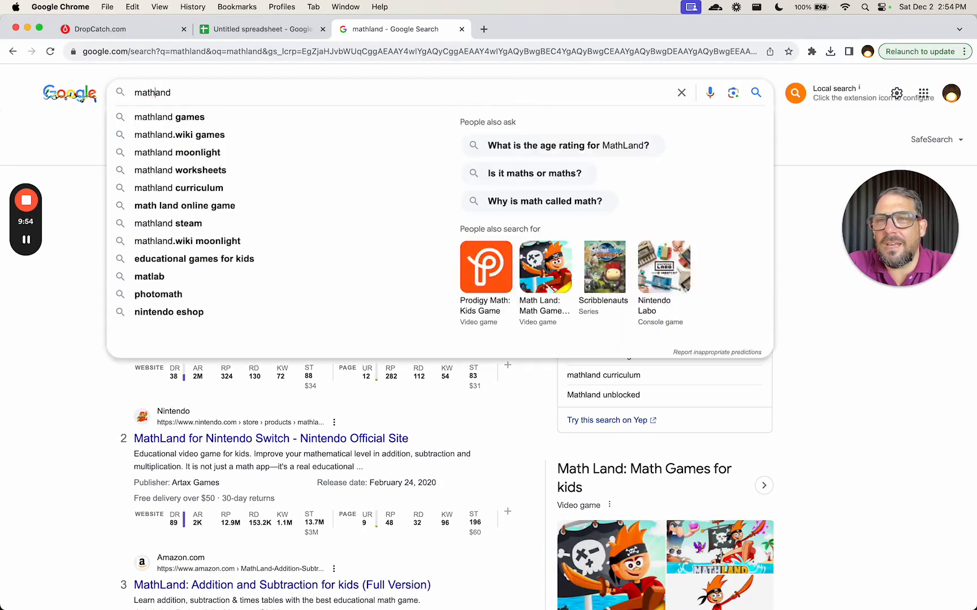
key(Left)
key(Return)
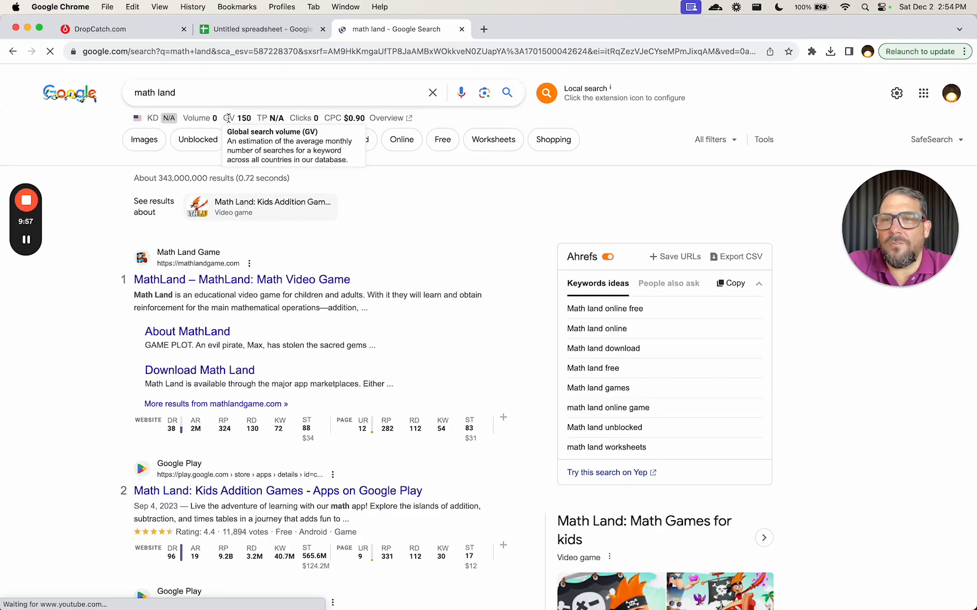
Step: Return to the spreadsheet and visit KahesFootballSheets.com from B3 in a new browser tab
click(269, 30)
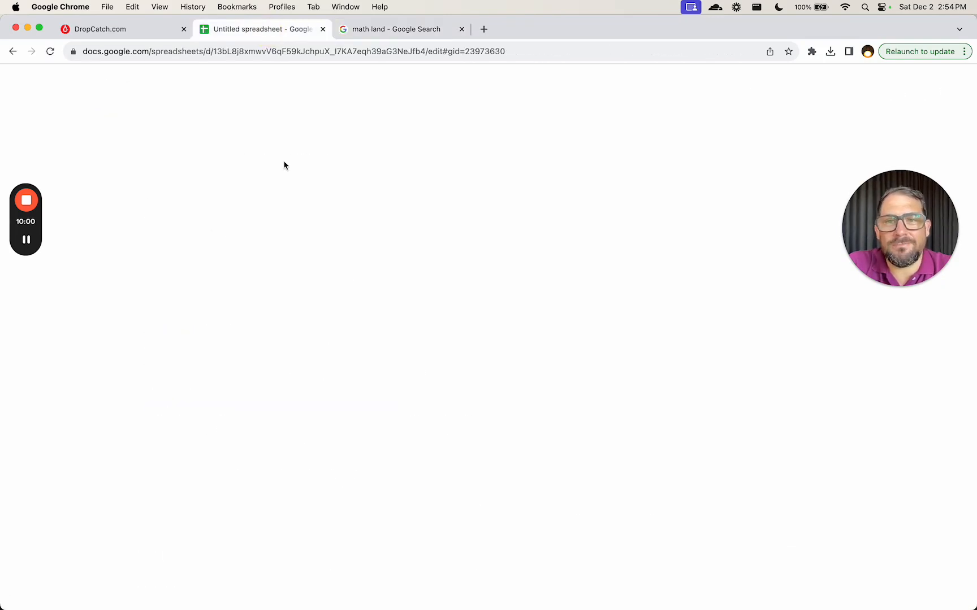
click(346, 178)
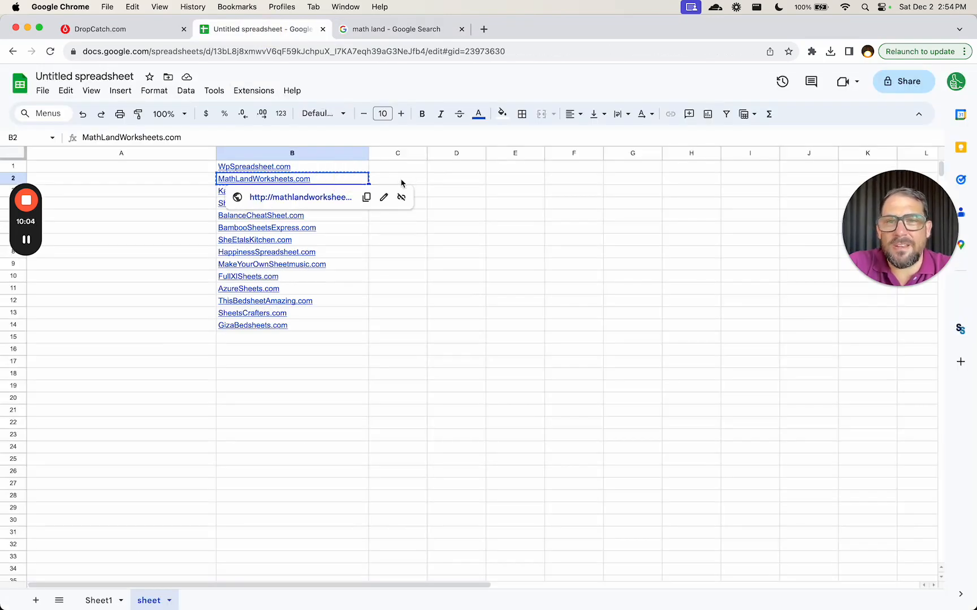
key(Down)
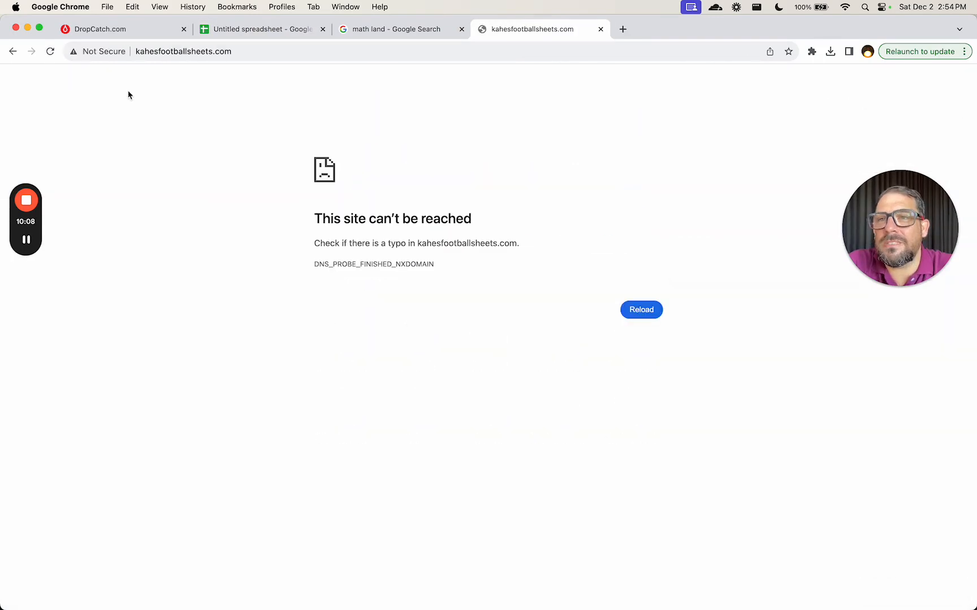
Step: Search Google for "kahes football", restrict the results to that exact spelling, and close the search page
drag(160, 51, 362, 81)
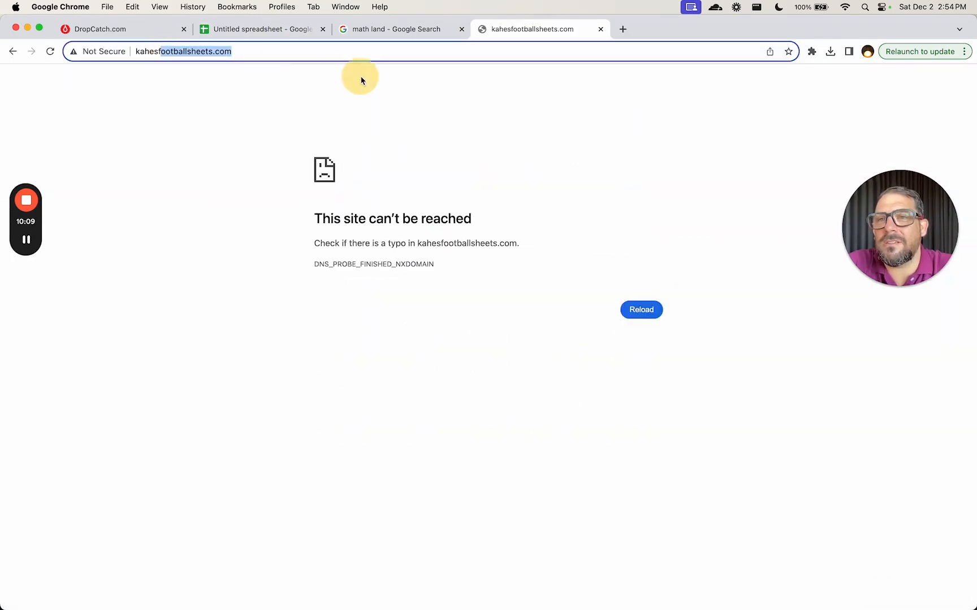
key(BackSpace)
key(Return)
click(199, 89)
key(BackSpace)
text(football)
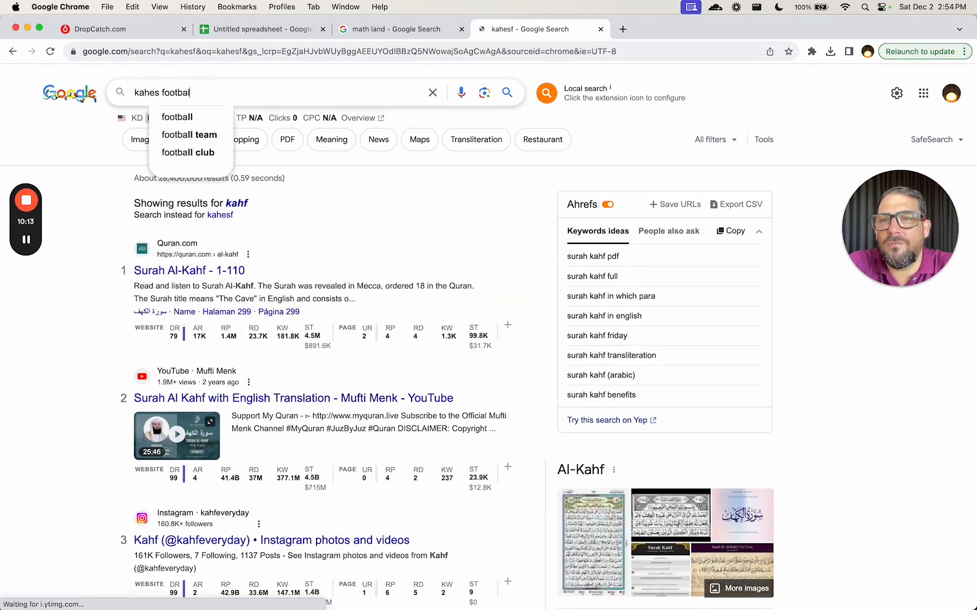
key(Return)
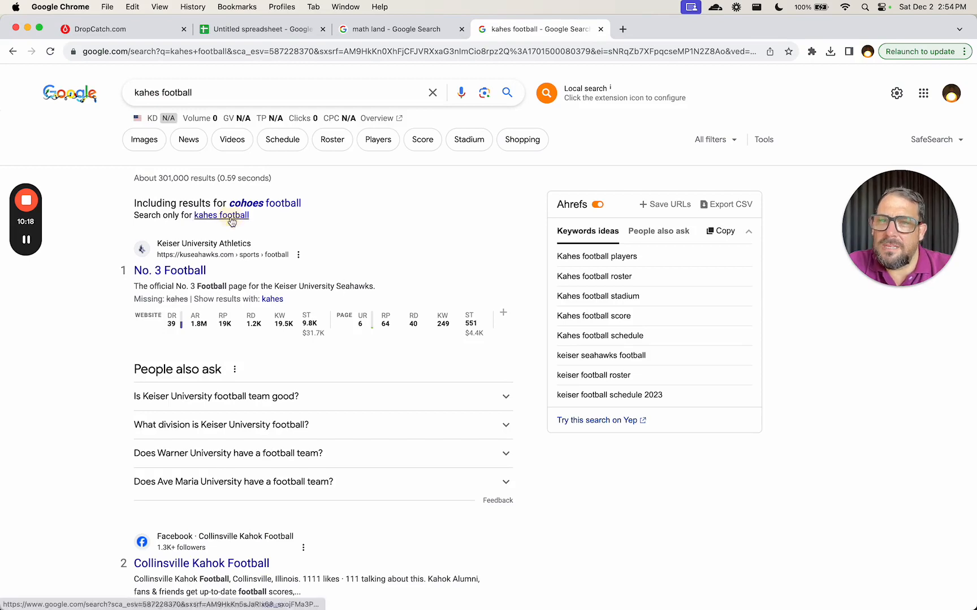
click(223, 216)
key(super+w)
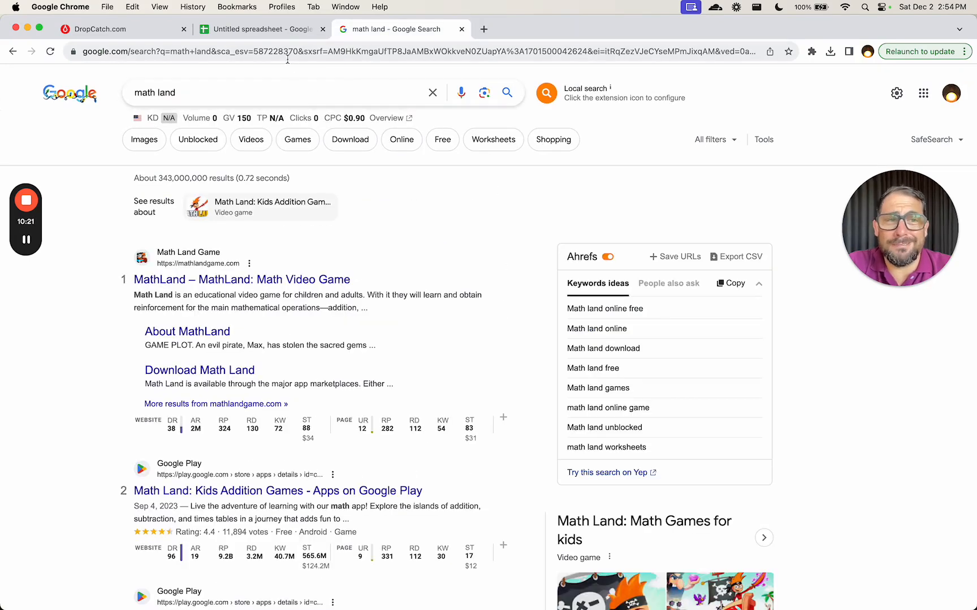
Step: Return to the spreadsheet and review the filtered domains from KahesFootballSheets.com down to SheEtalsKitchen.com
click(260, 29)
mouse_move(270, 195)
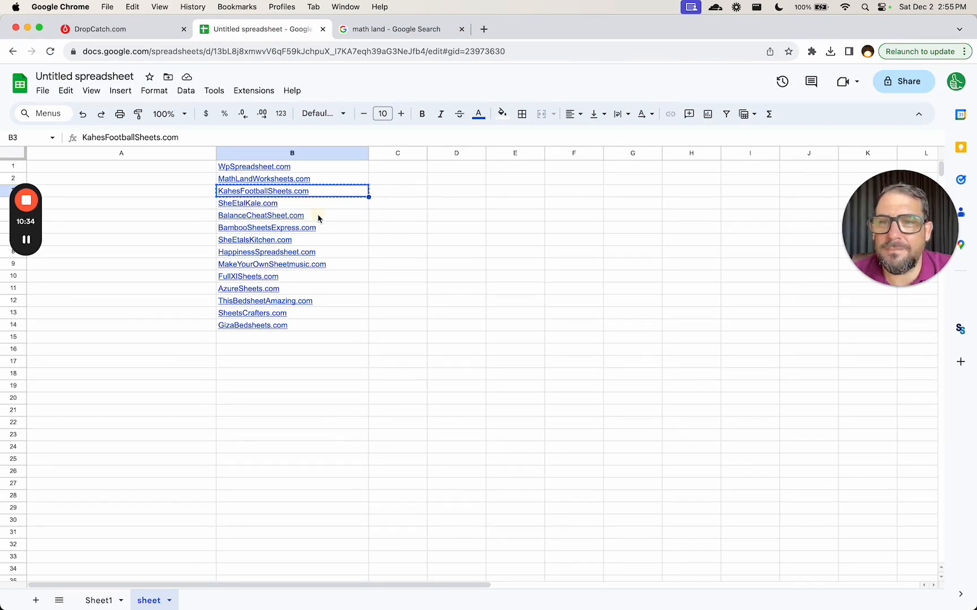
key(cmd+c)
click(319, 215)
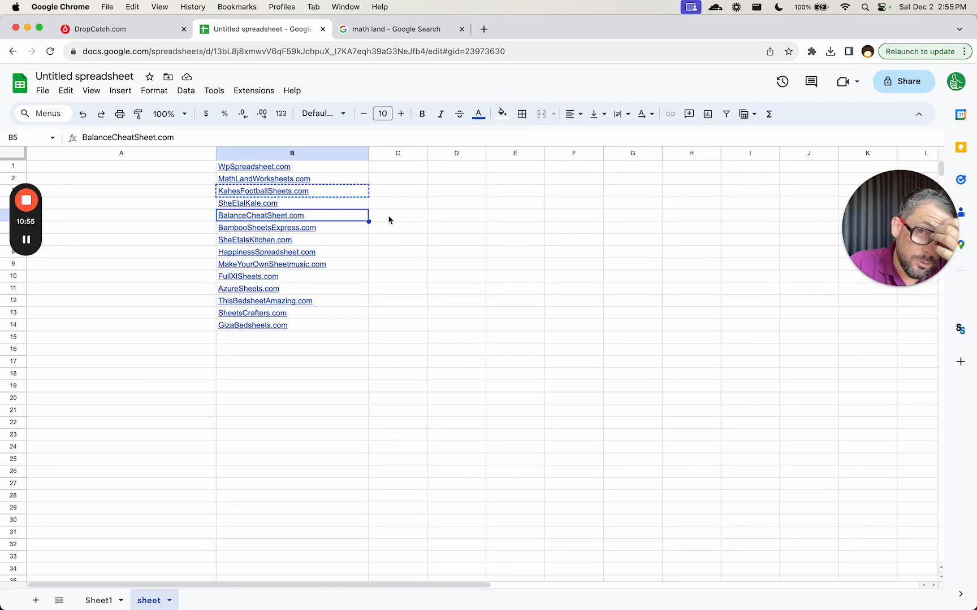
mouse_move(294, 220)
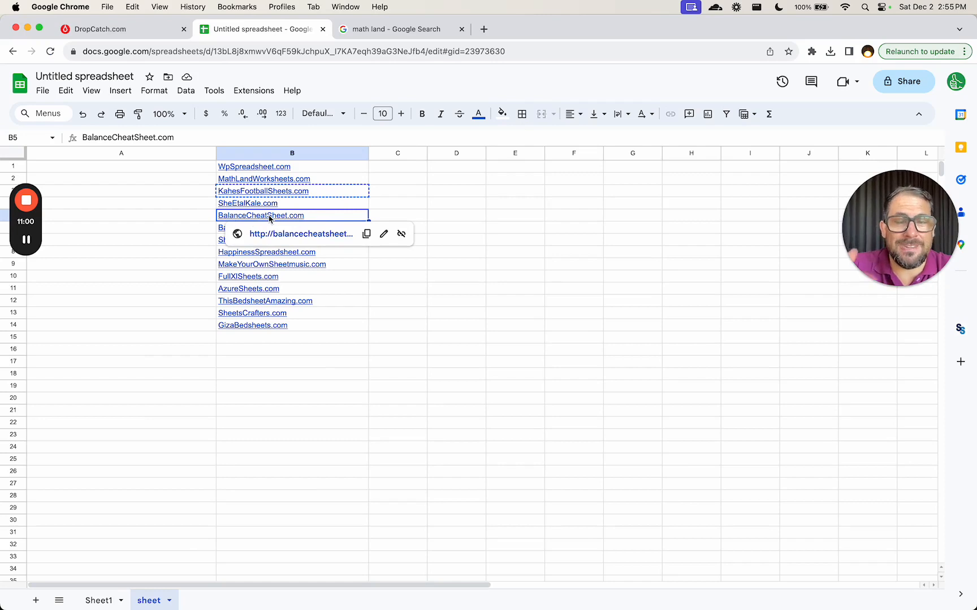
click(377, 212)
key(Down)
key(Left)
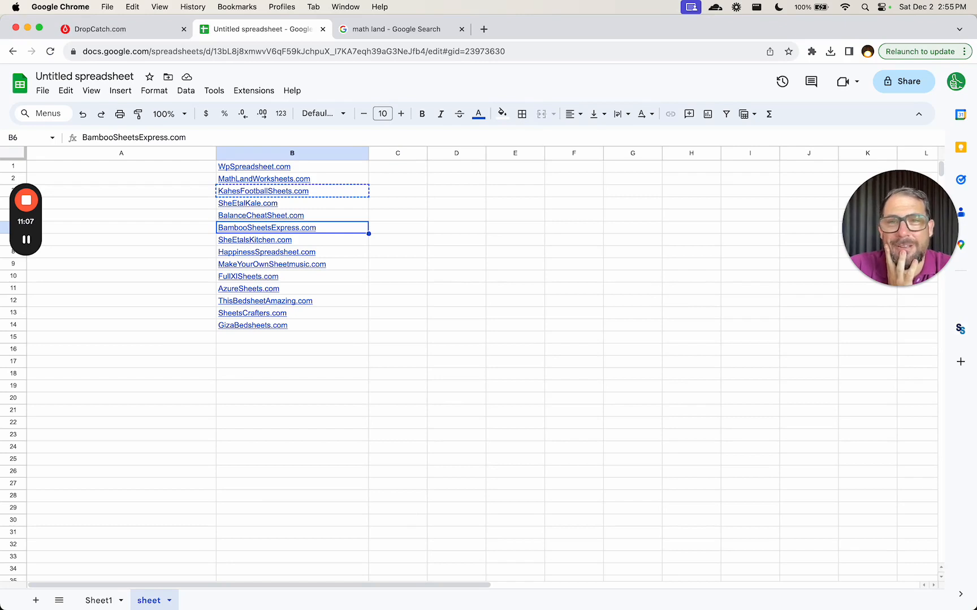
key(Down)
mouse_move(348, 215)
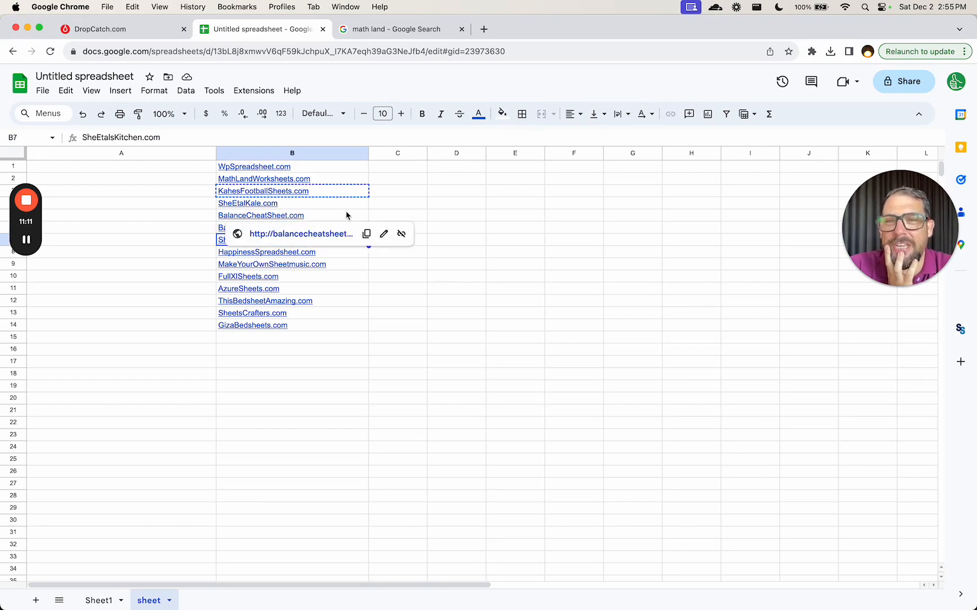
click(484, 244)
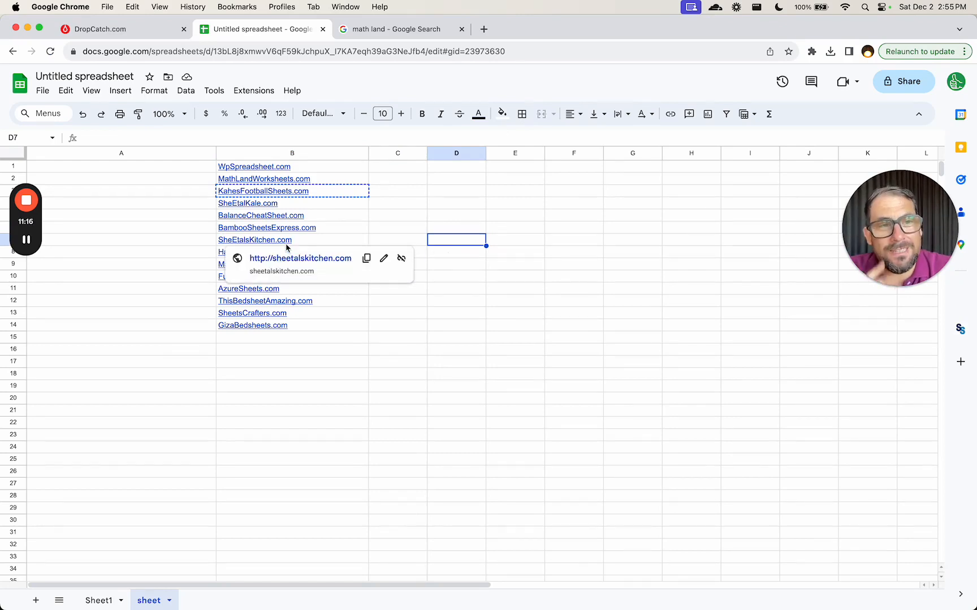
Step: Copy HappinessSpreadsheet.com from B8 and visit it in a new browser tab
click(376, 240)
key(Left)
key(Down)
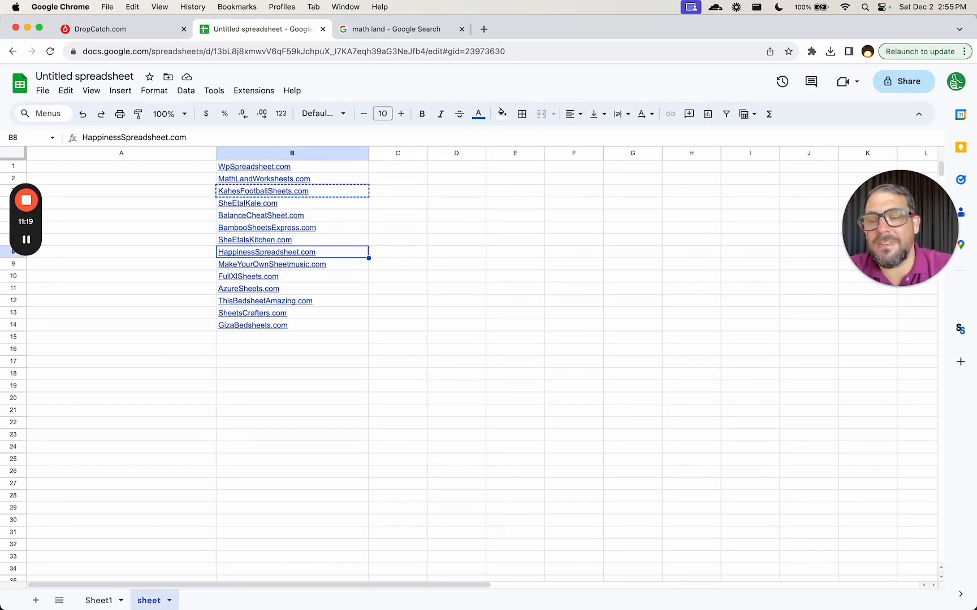
key(cmd+c)
key(cmd+t)
key(cmd+v)
key(Return)
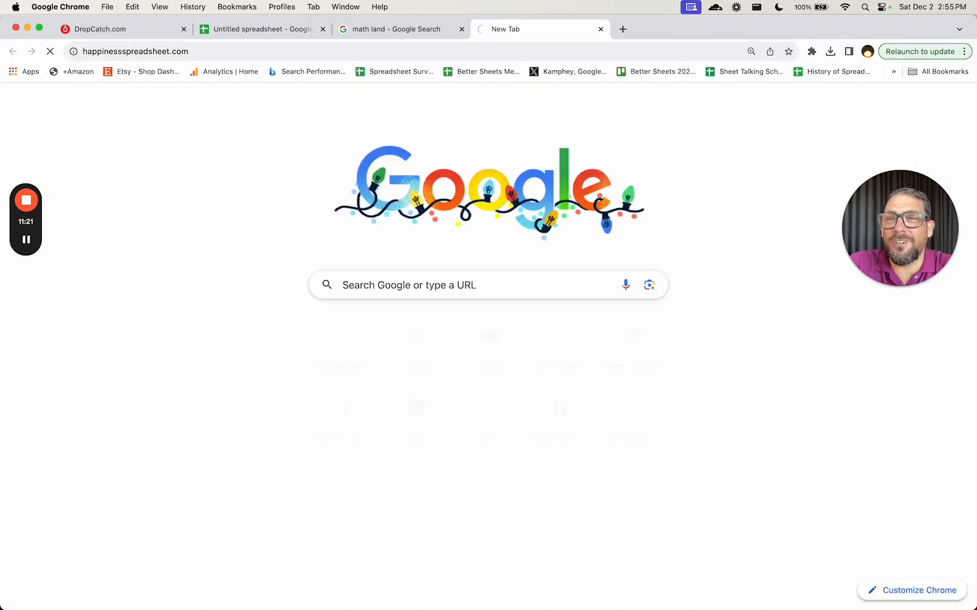
Step: Search Google for "happiness spreadsheet" and examine the results and the keyword's search volume
click(279, 53)
text(happines)
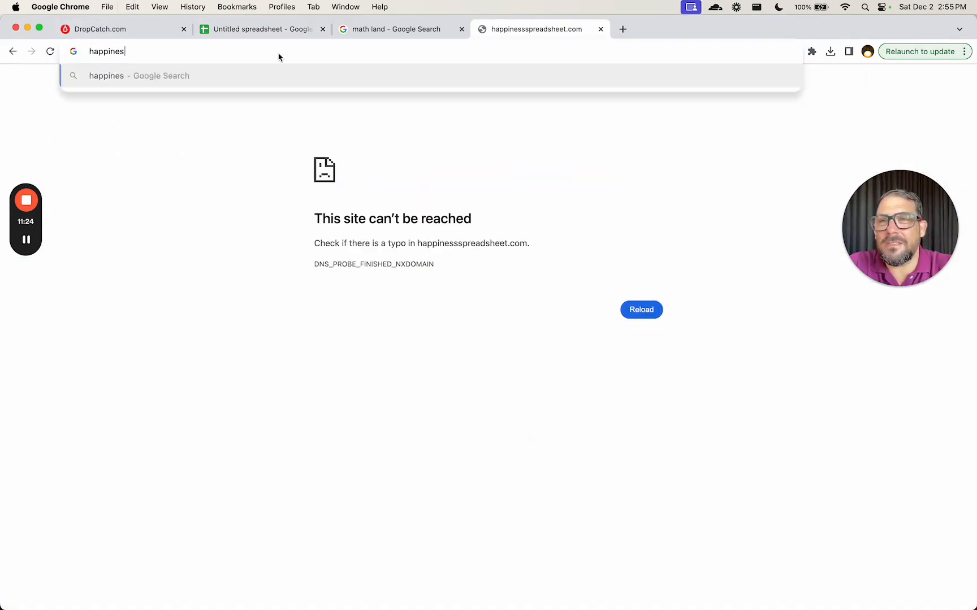
text(s spreadsheet)
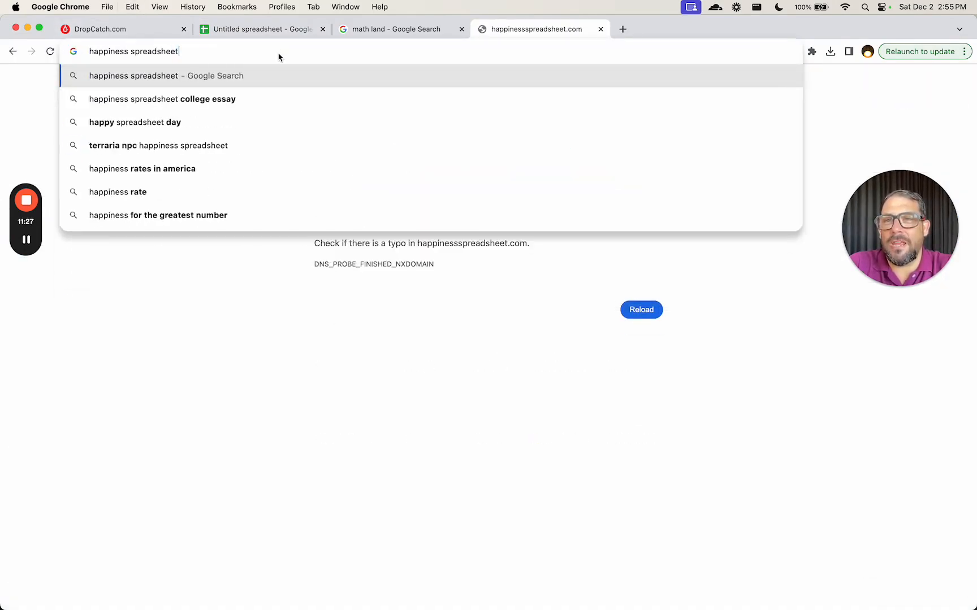
key(Return)
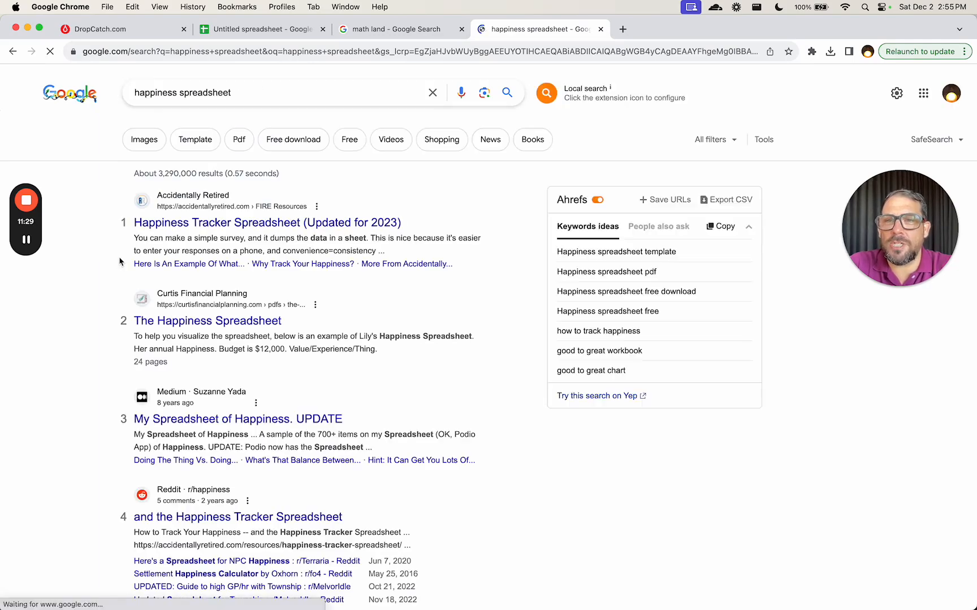
scroll(501, 264, down, 1)
scroll(499, 260, down, 1)
scroll(499, 260, up, 2)
drag(222, 118, 211, 117)
Step: Shorten the Google query to "happiness sheet" and search again
click(181, 93)
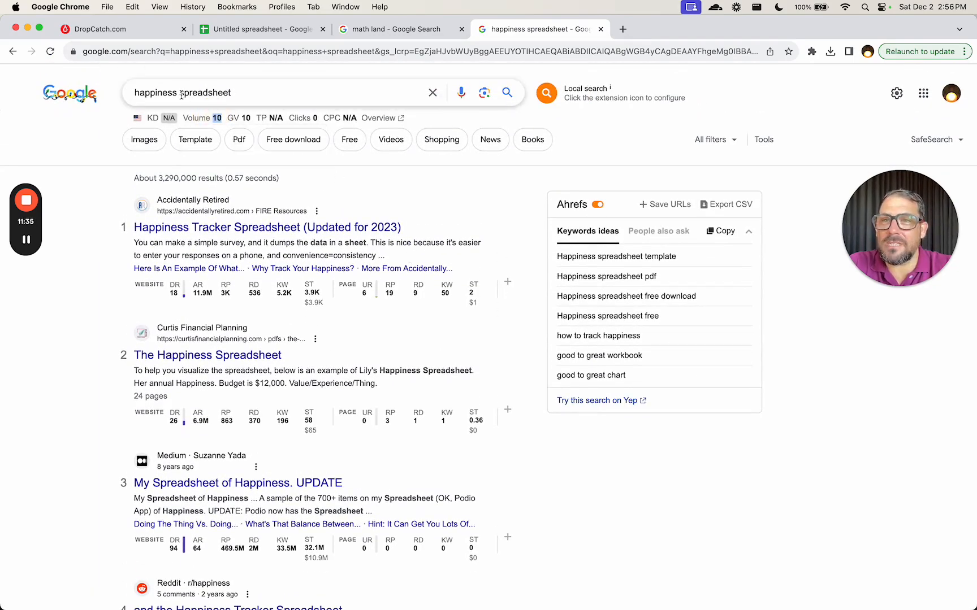
key(Delete)
key(Delete)
key(Delete)
key(Delete)
key(Delete)
key(Delete)
key(Return)
Step: Replace the Google query with "happy sheet" and run the search
drag(210, 93, 17, 67)
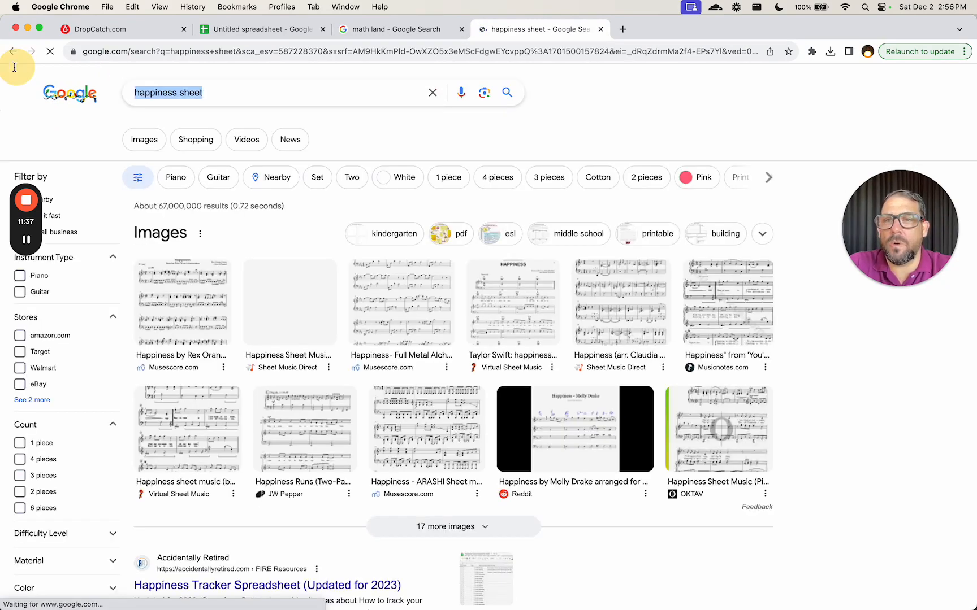
text(happy sheet)
key(Return)
Step: Search Google for "happy spreadsheet", check its search volume, and close the search page
drag(195, 93, 21, 87)
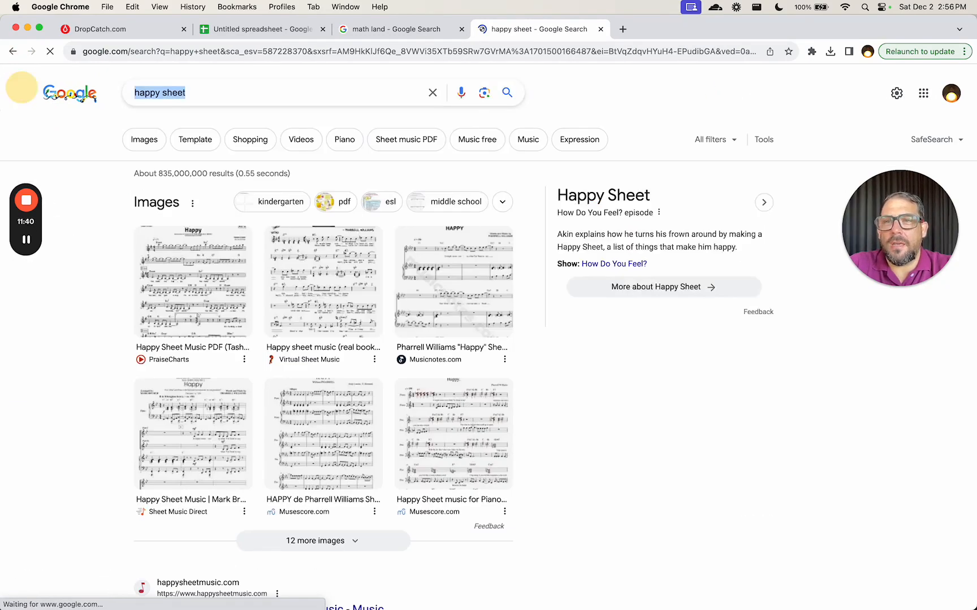
text(s)
key(BackSpace)
text(happy spreadsheet)
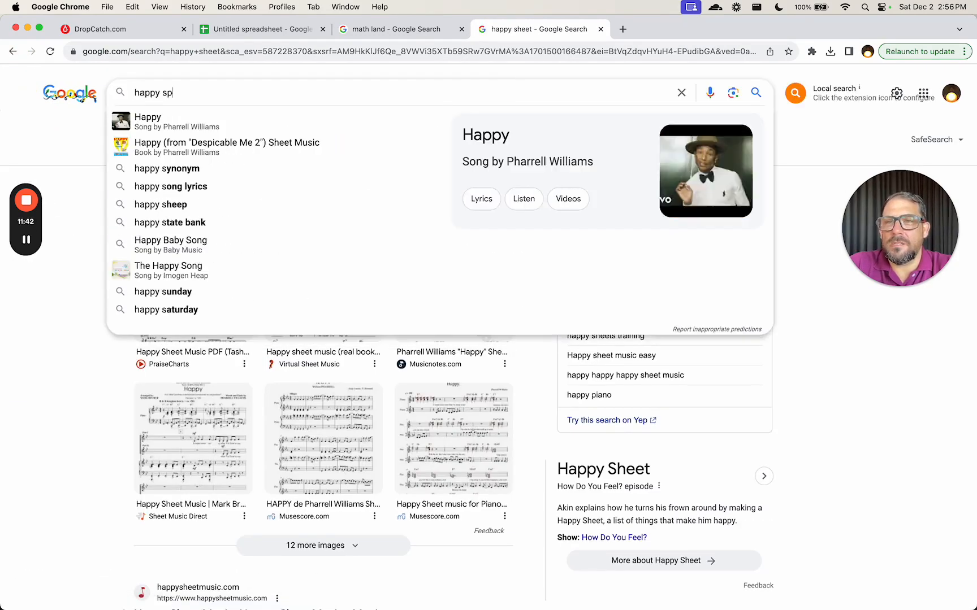
key(Return)
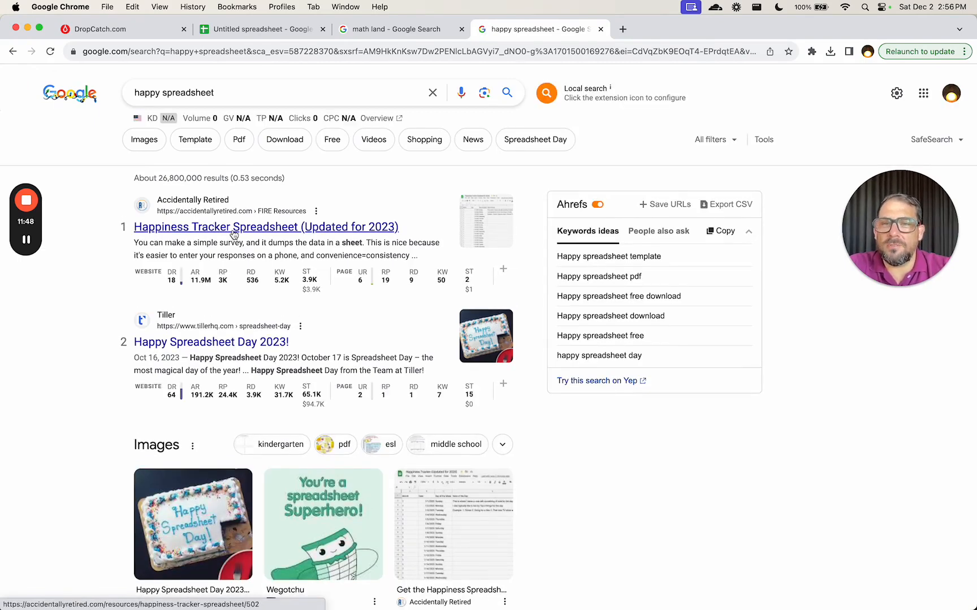
key(super+w)
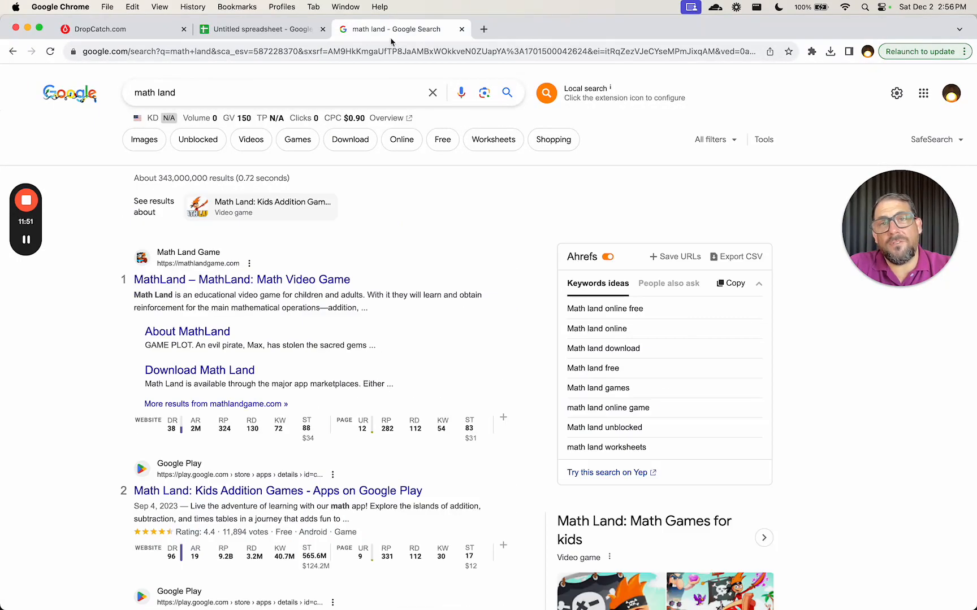
Step: Return to the spreadsheet and review the filtered domains from HappinessSpreadsheet.com down to AzureSheets.com
click(260, 29)
mouse_move(312, 249)
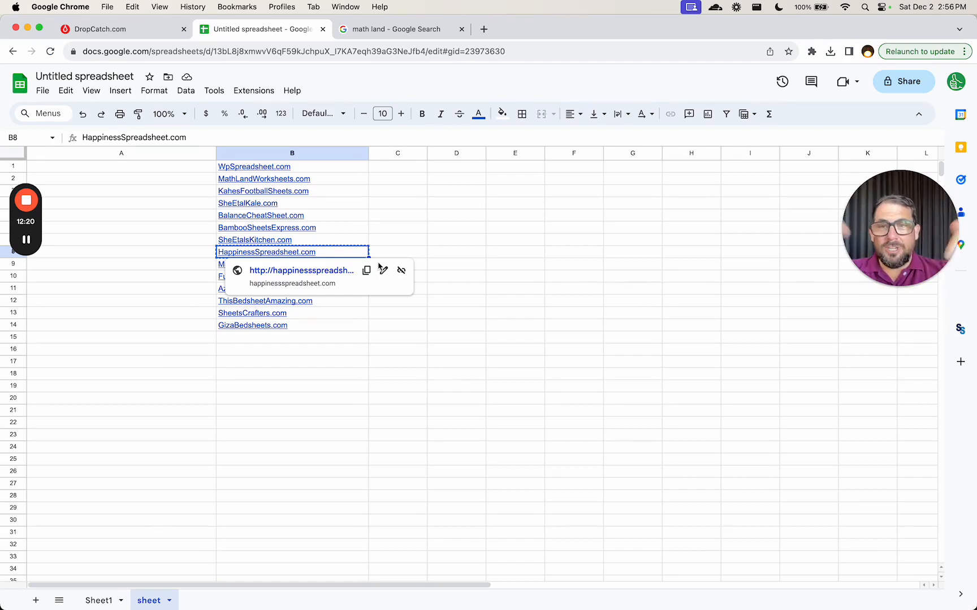
click(389, 254)
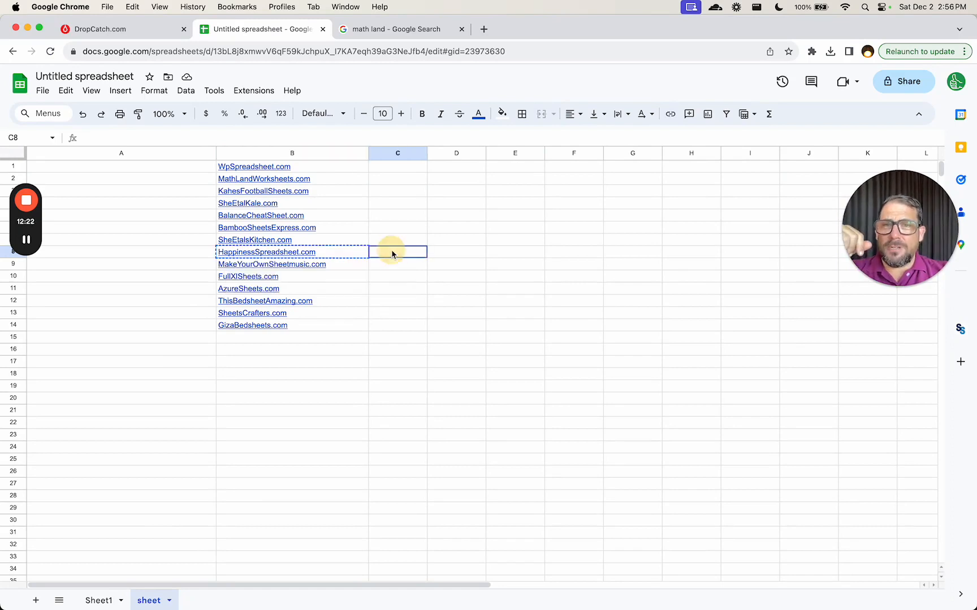
key(Left)
key(Down)
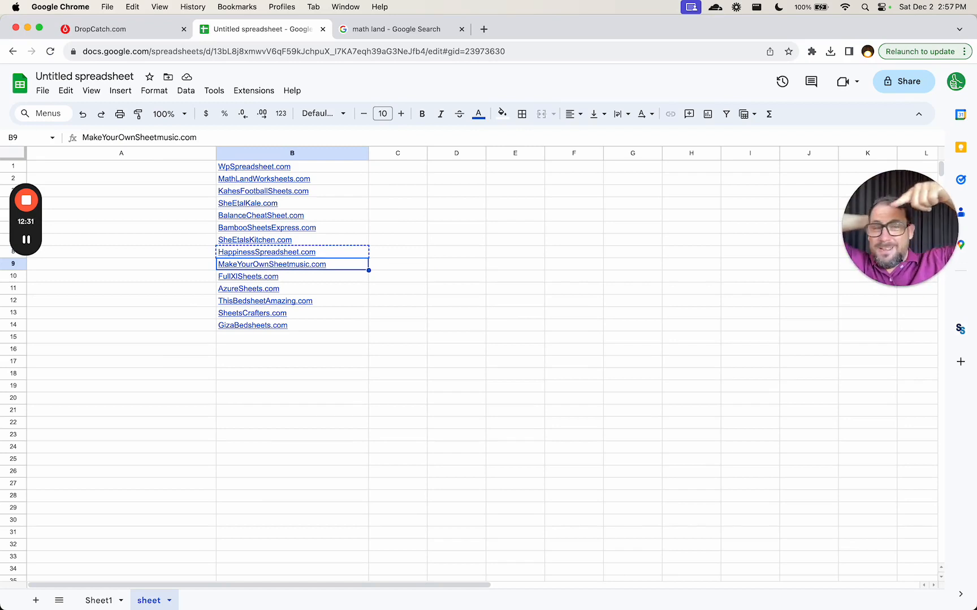
key(Down)
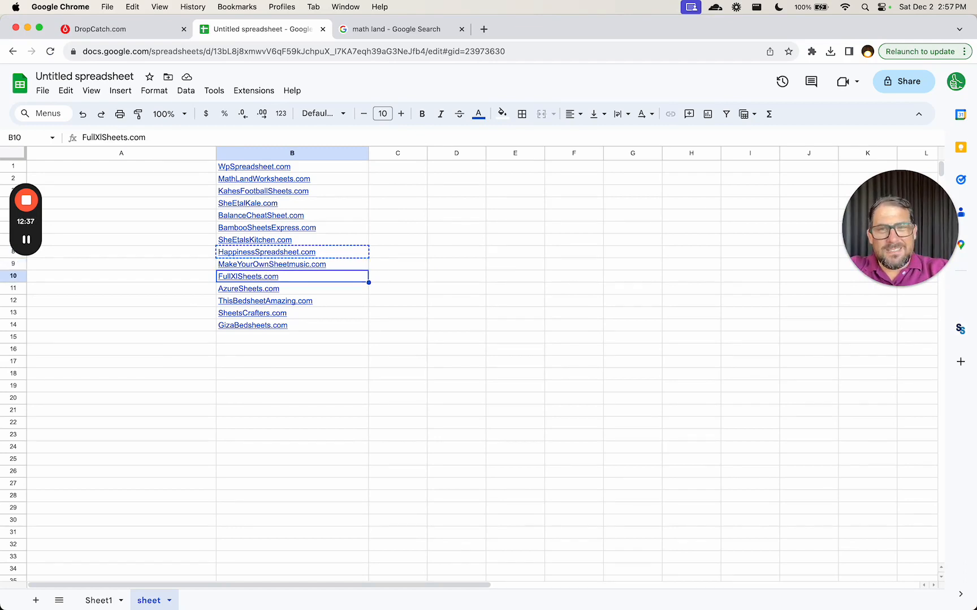
key(Down)
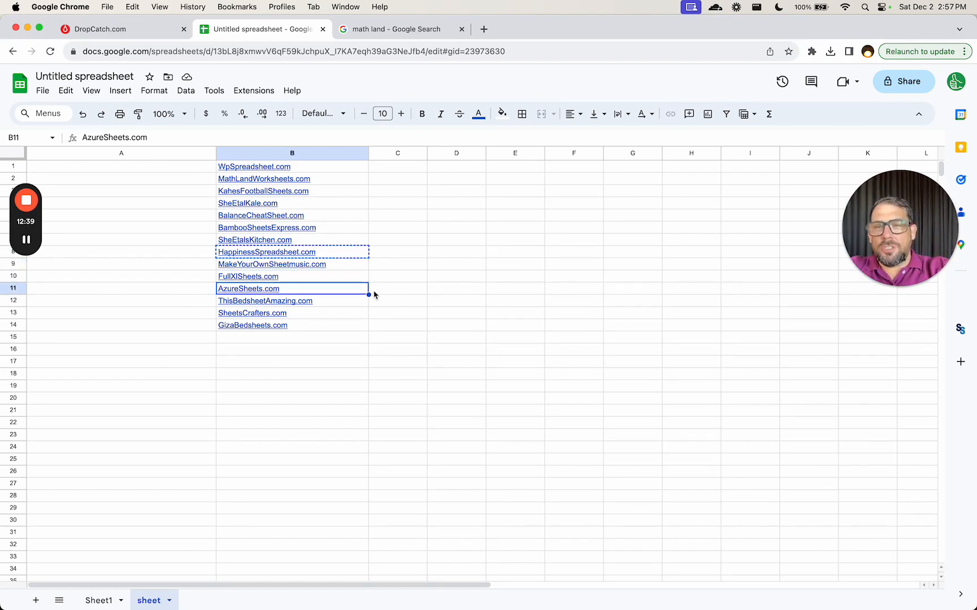
Step: Search Google for "azure" in a new browser tab and examine the results and keyword metrics
key(super+t)
text(azure)
key(Return)
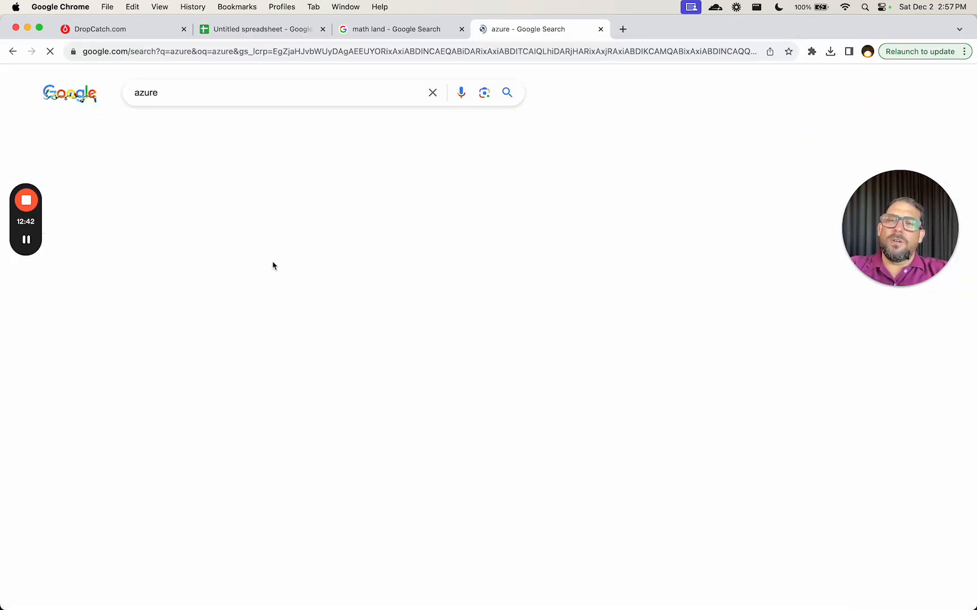
scroll(152, 287, down, 5)
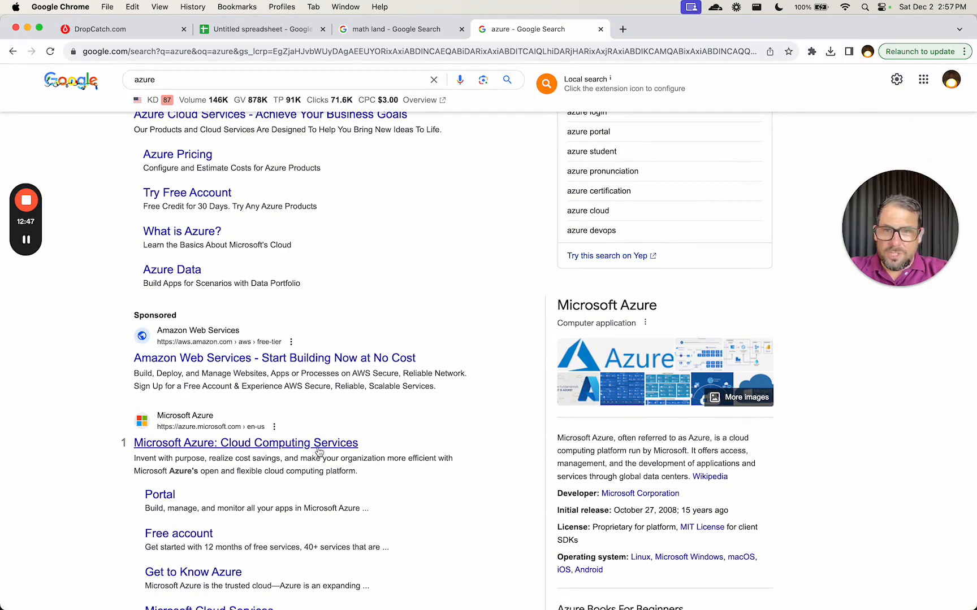
scroll(314, 430, down, 2)
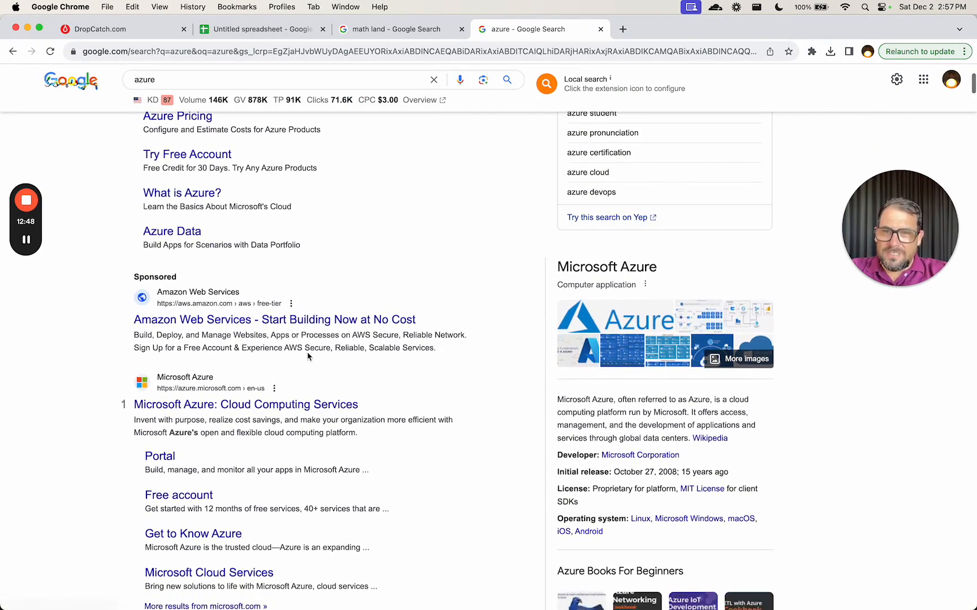
Step: Extend the Google query to "azure sheets", look through the results, and close the search page
click(298, 77)
text(sheets)
key(Return)
scroll(470, 353, down, 4)
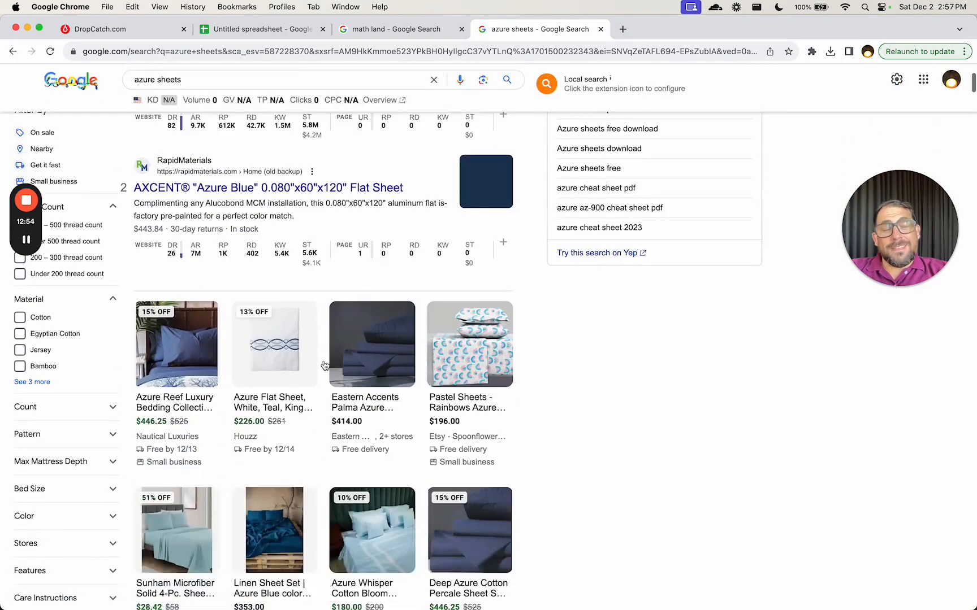
key(super+w)
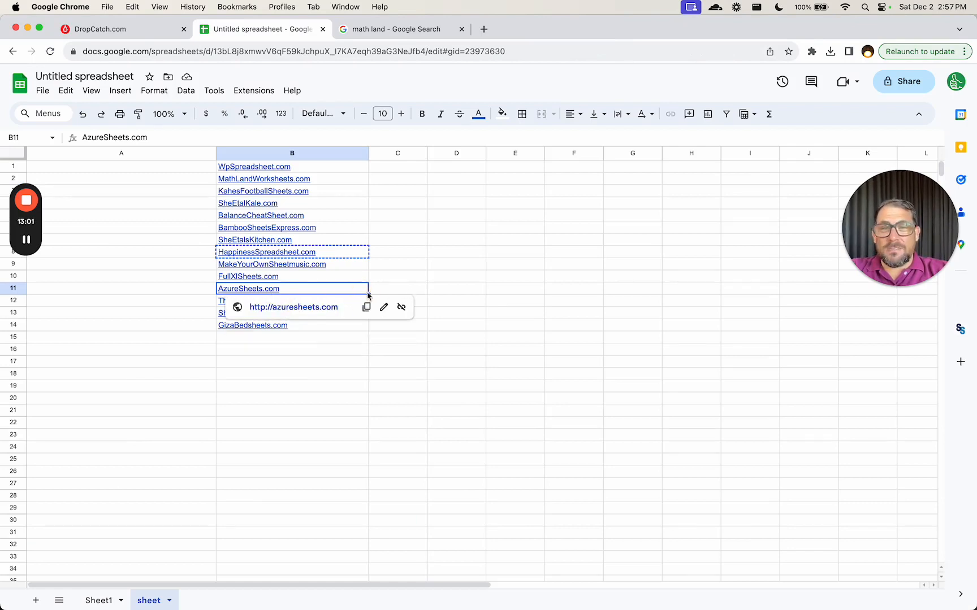
Step: Review the filtered domains in the spreadsheet from AzureSheets.com down to SheetsCrafters.com in B13
click(393, 291)
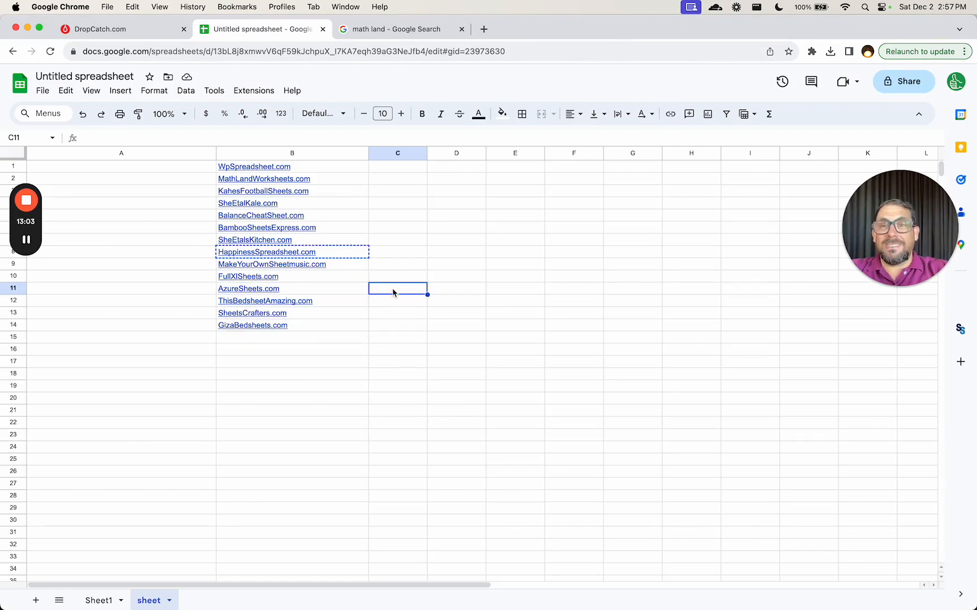
key(Left)
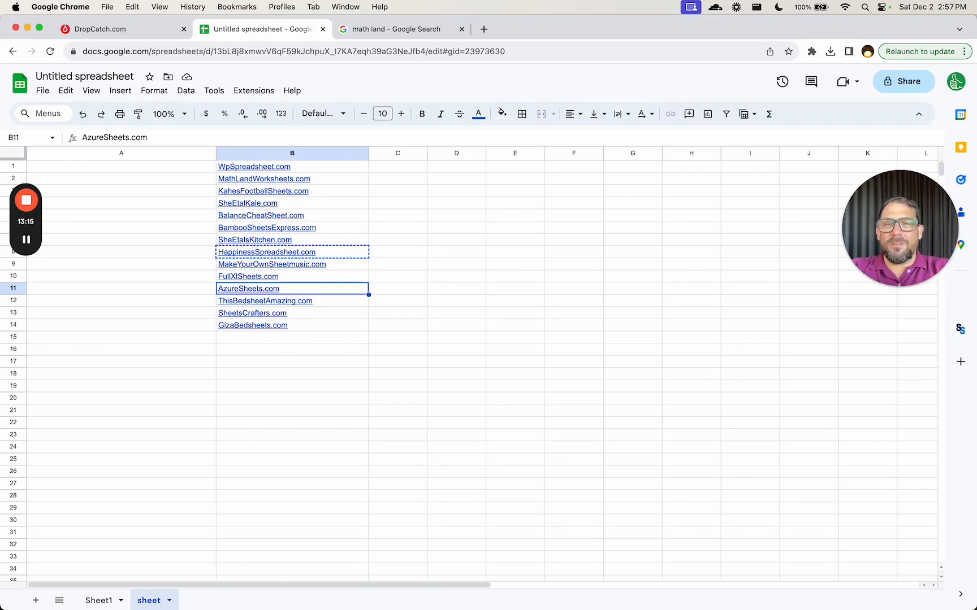
click(265, 301)
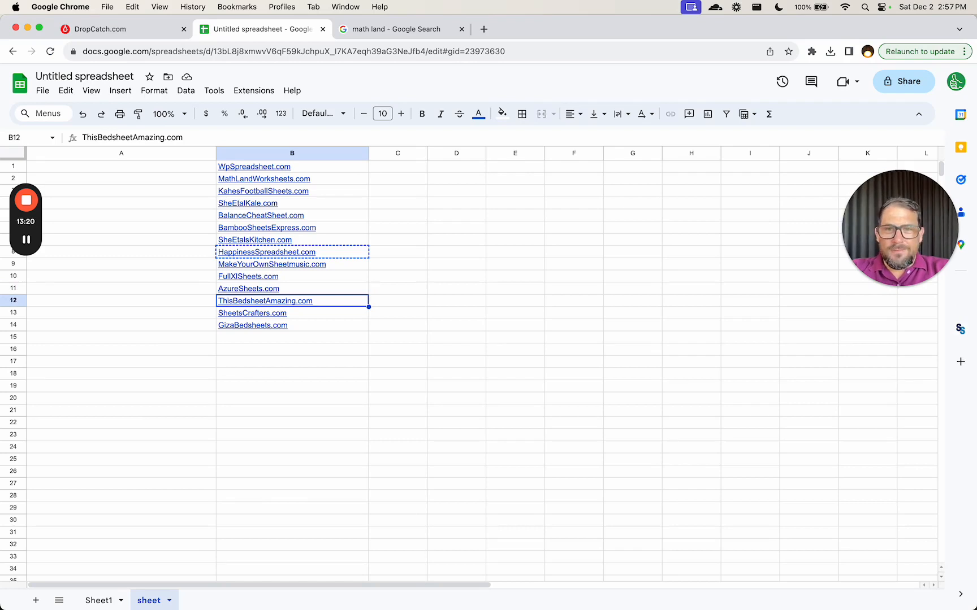
click(292, 313)
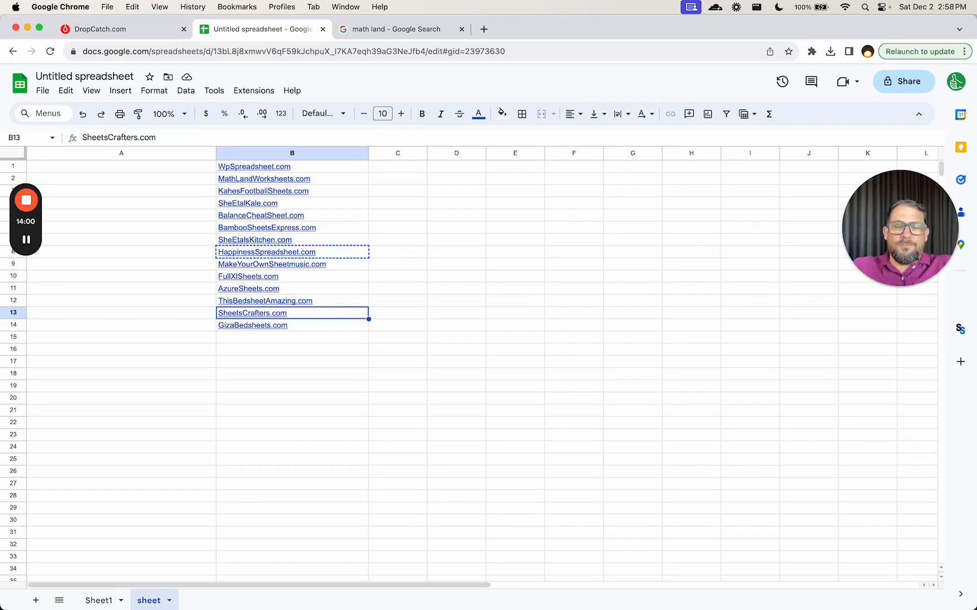
Step: Search Google for "sheets crafters" in a new browser tab, open sheetscrafter.com from the results, and look over its home page
key(super+t)
text(sheets crafters)
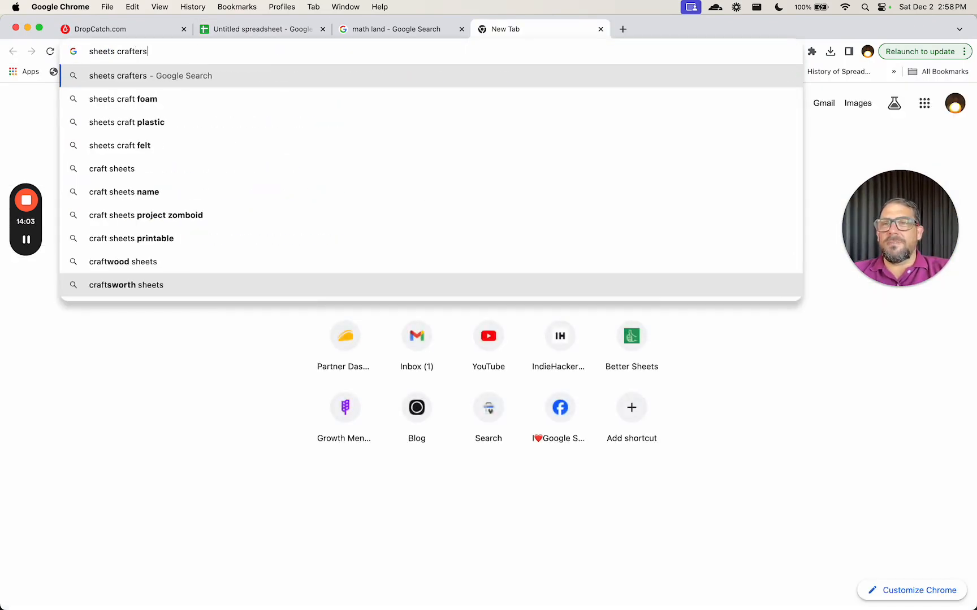
key(Return)
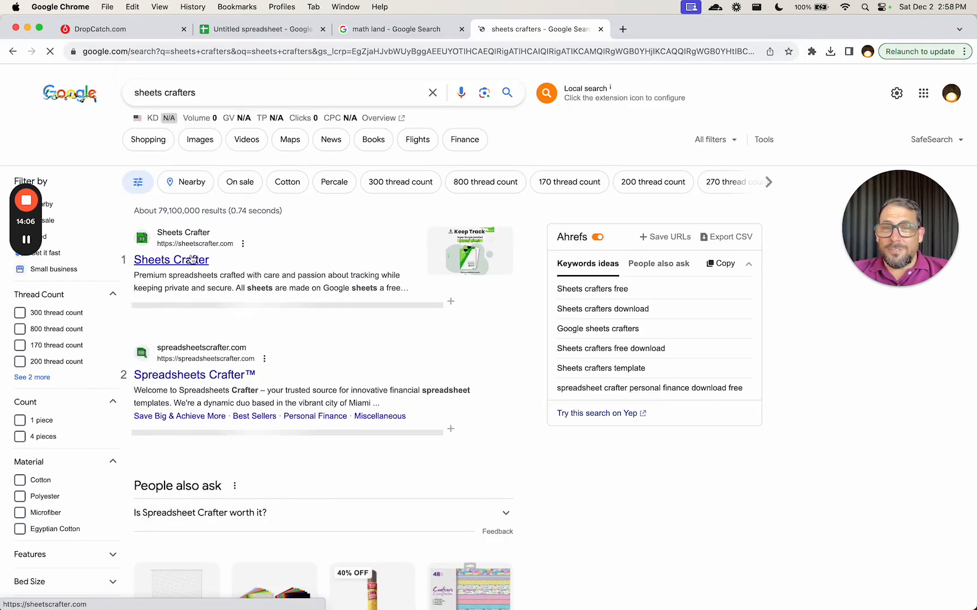
click(192, 260)
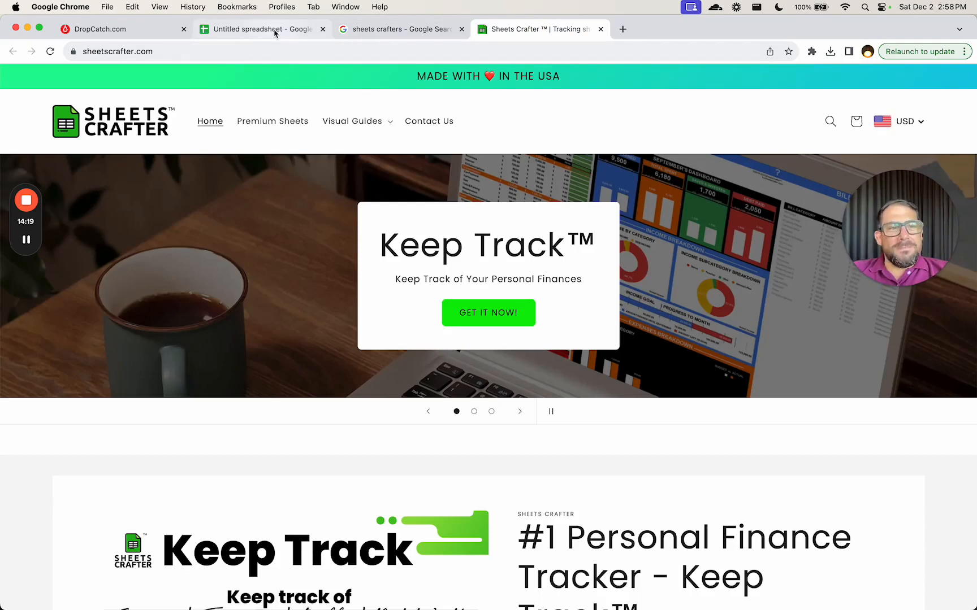
scroll(149, 129, down, 5)
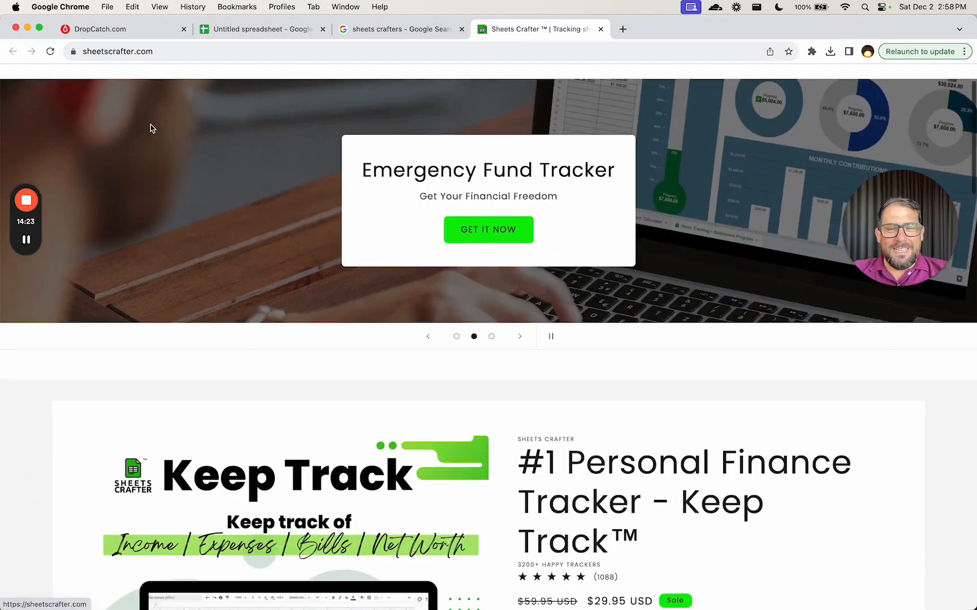
scroll(165, 196, up, 3)
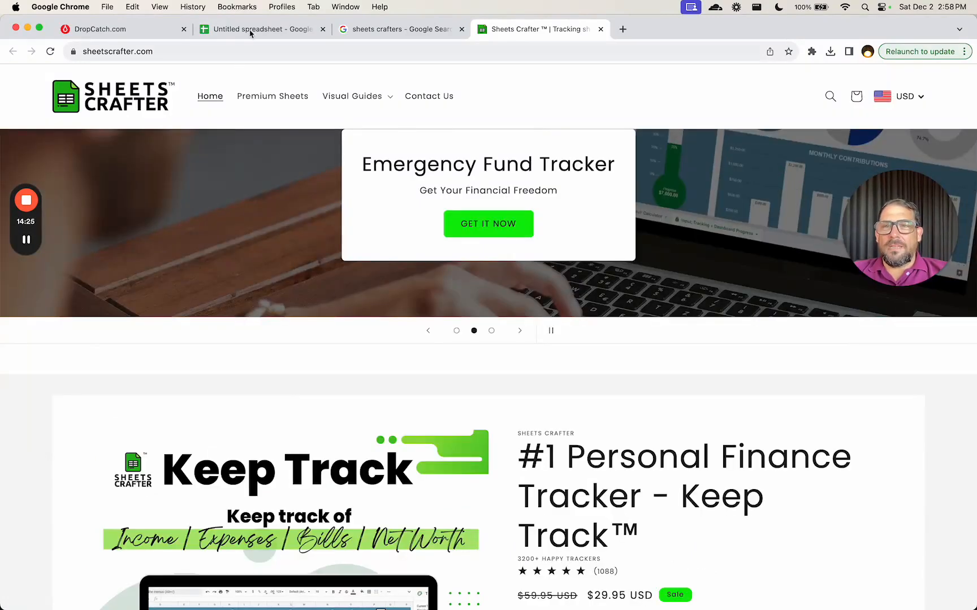
Step: Search Google for "sheets crafter" and then for "sheets crafters" to compare their search volumes
click(243, 54)
text(sheets crafter)
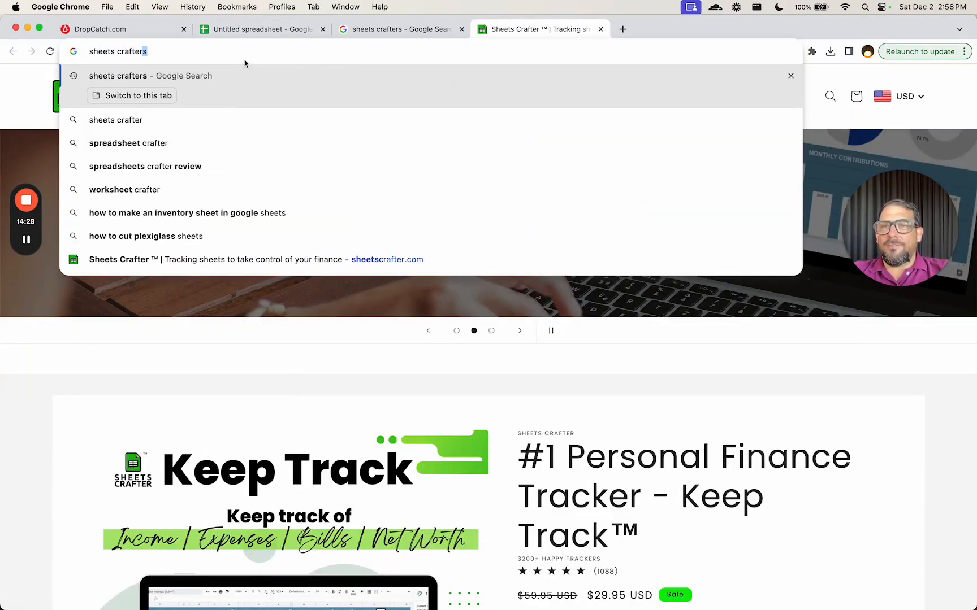
key(Return)
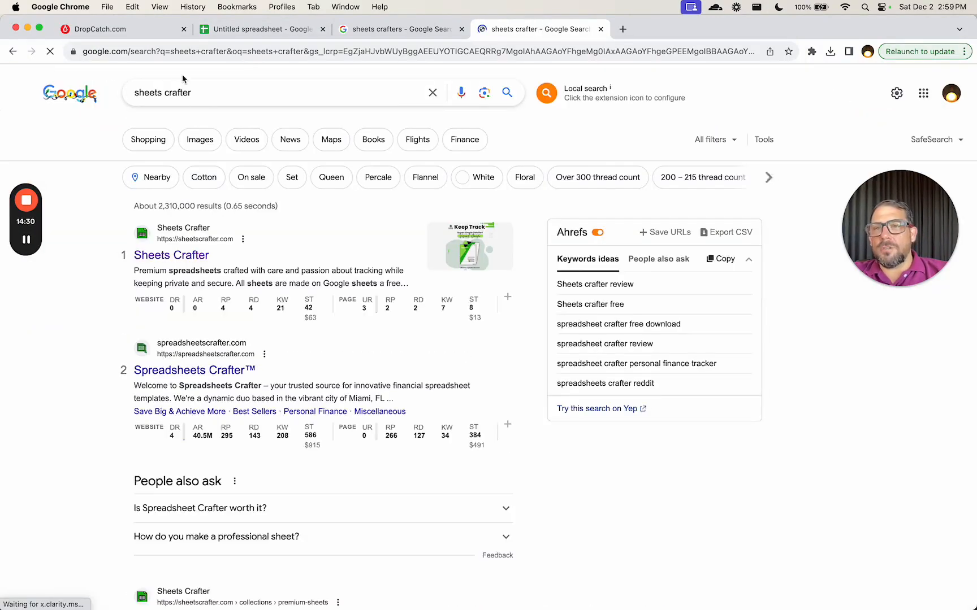
click(201, 92)
text(s)
key(Return)
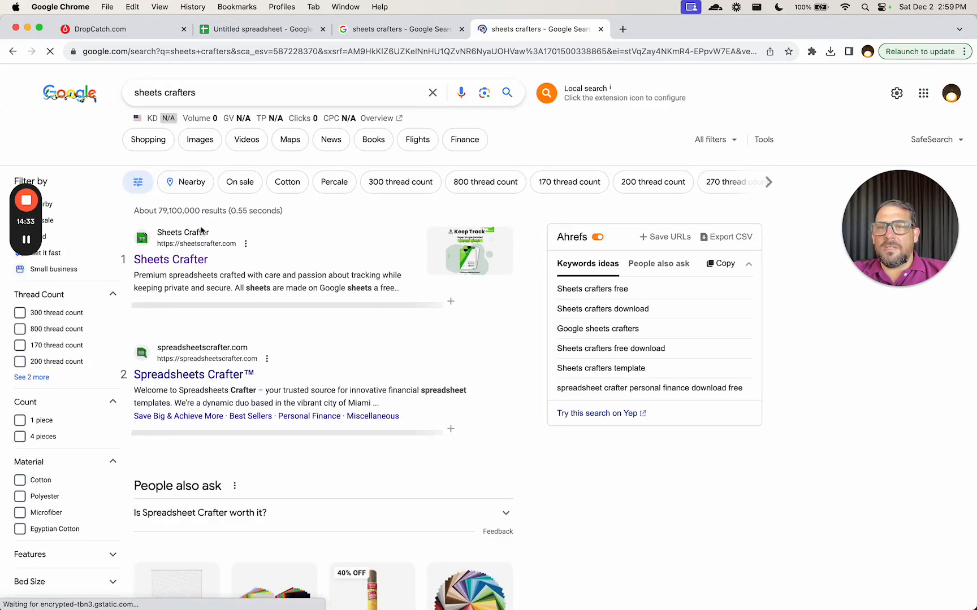
Step: Join the query into the single word "sheetscrafters" and search Google for it
click(165, 93)
key(BackSpace)
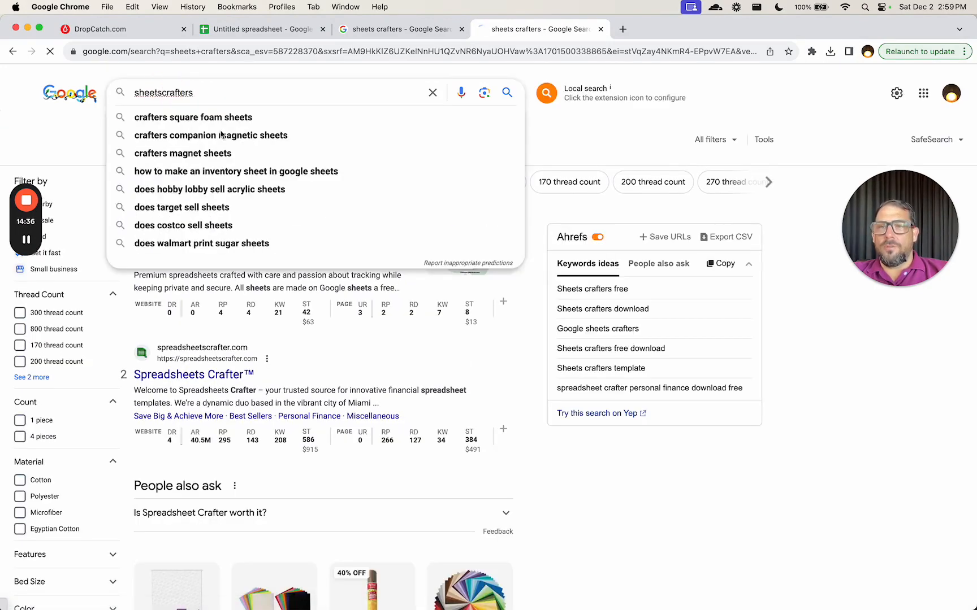
key(Return)
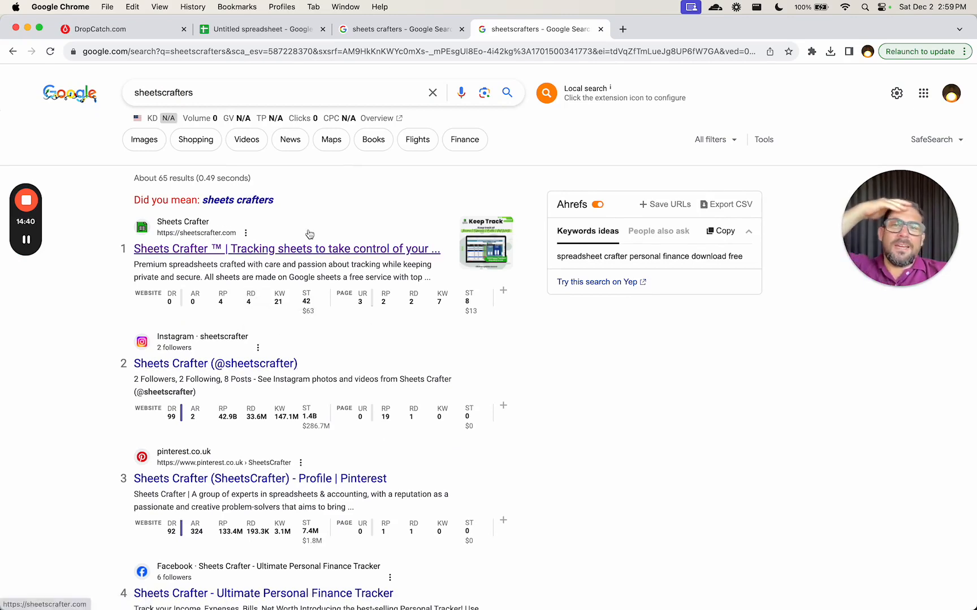
Step: Go to the domain registrar site name.com in the current browser tab
click(357, 51)
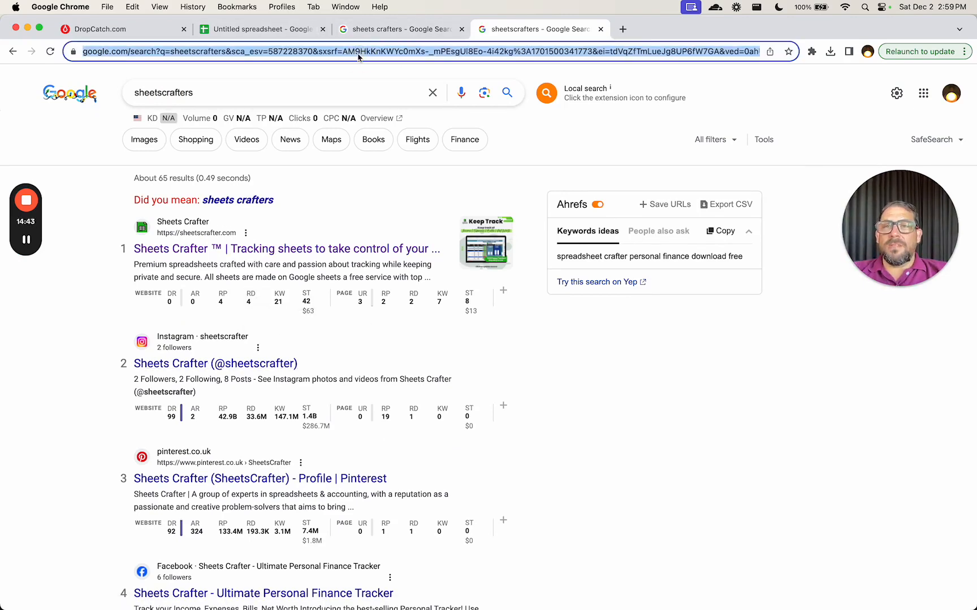
text(name.c)
key(Return)
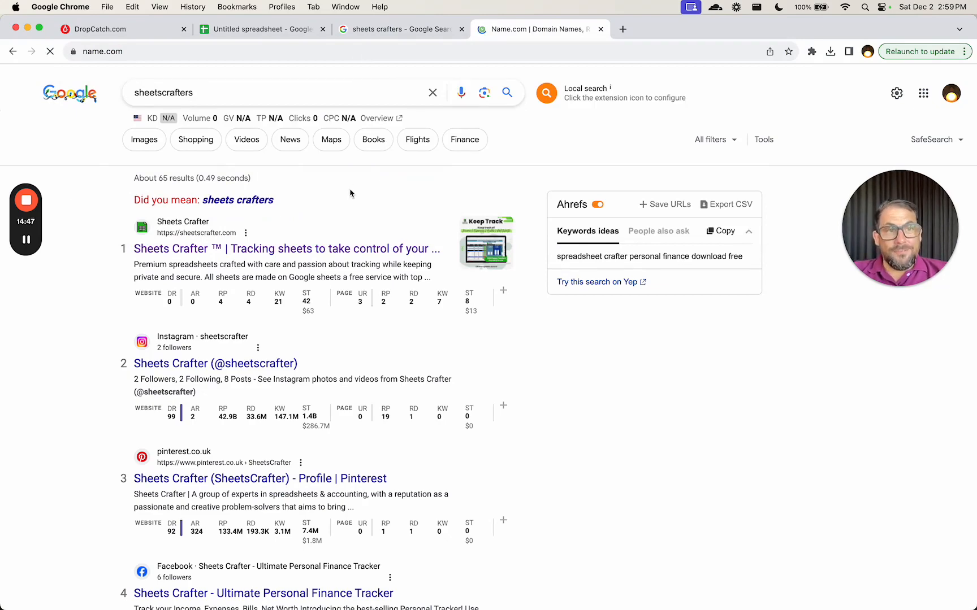
Step: Search name.com for "craftsheets" and open craftsheets.com in a new browser tab
text(craftsheets)
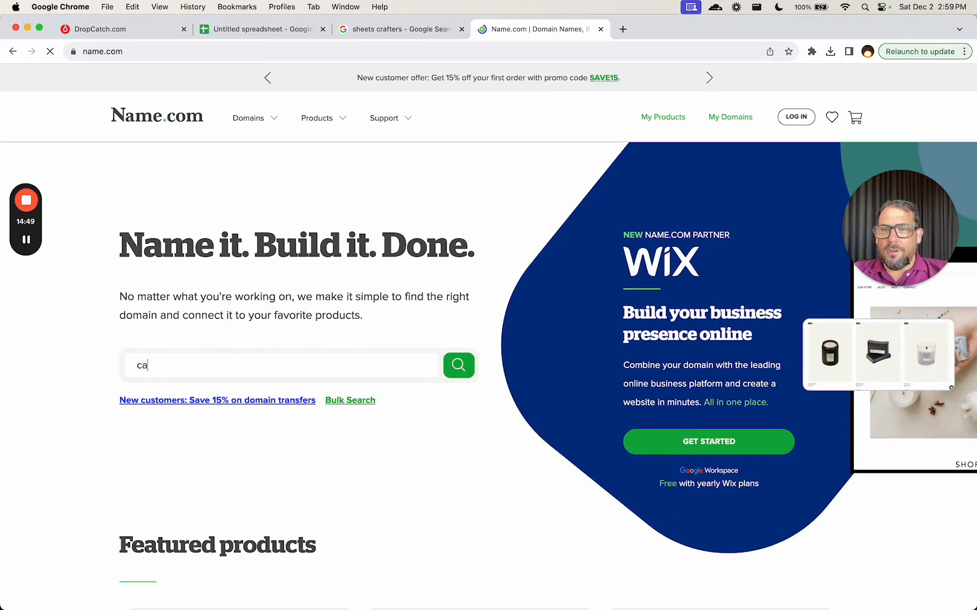
key(Return)
key(super+t)
text(craftsheets.com)
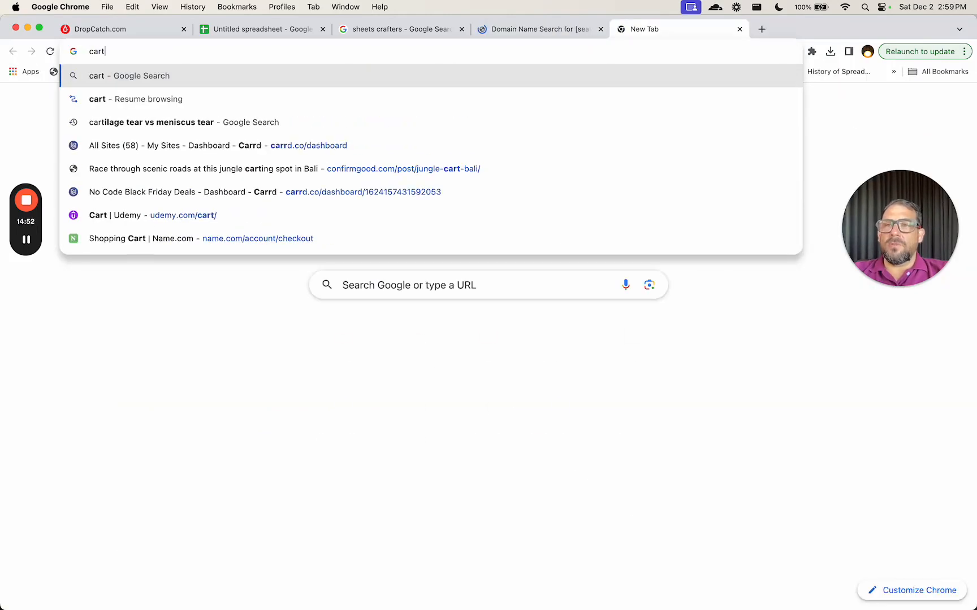
key(Return)
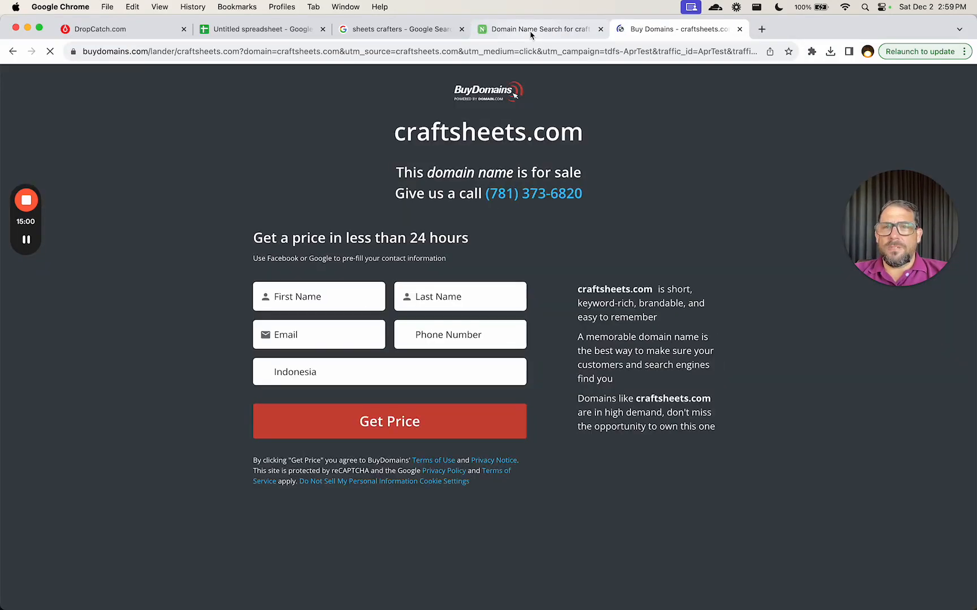
Step: Check the price of craftsheets.com in the name.com results, and close the name.com and craftsheets.com tabs
click(529, 30)
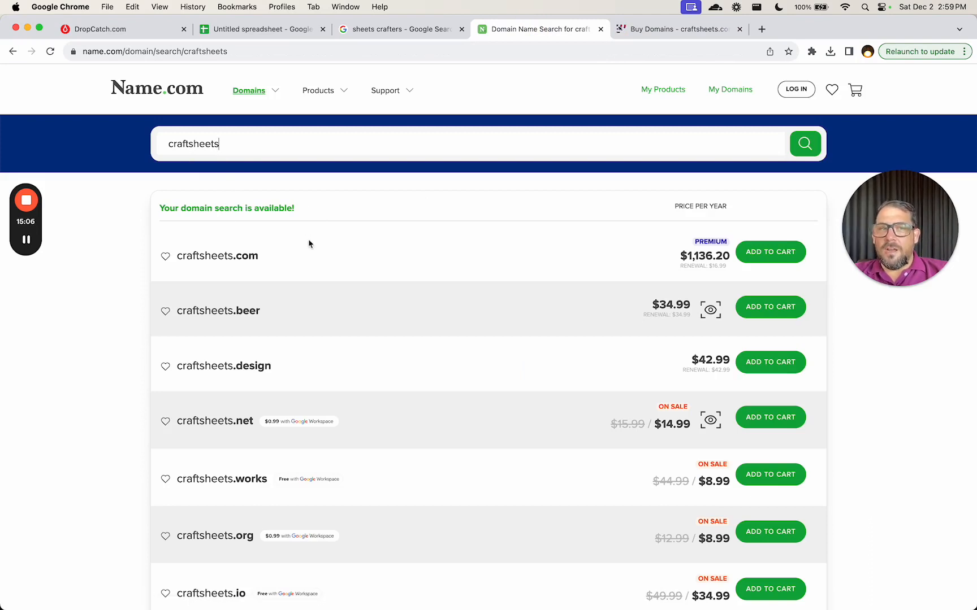
click(688, 249)
drag(687, 249, 626, 240)
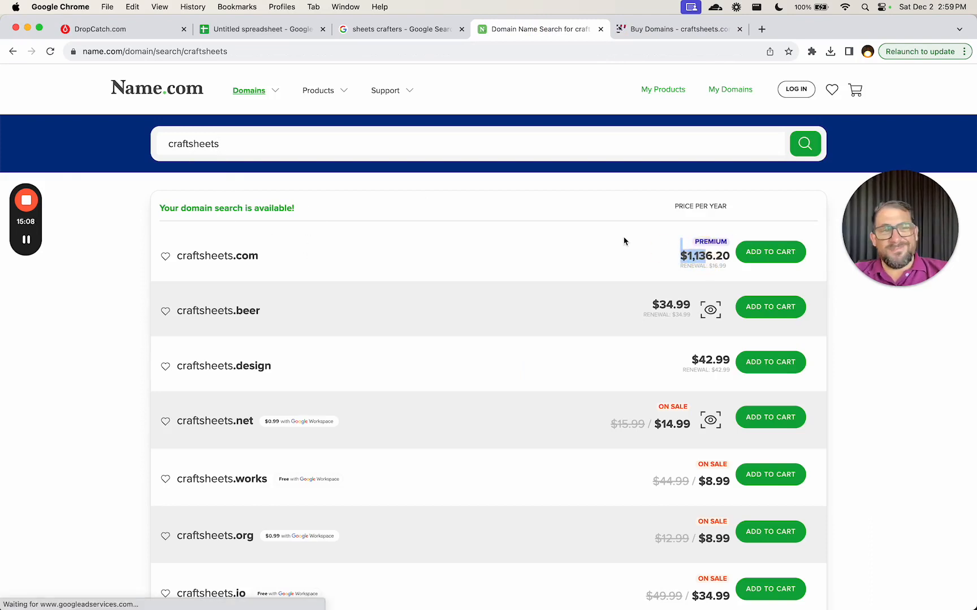
click(618, 31)
key(super+w)
key(super+w)
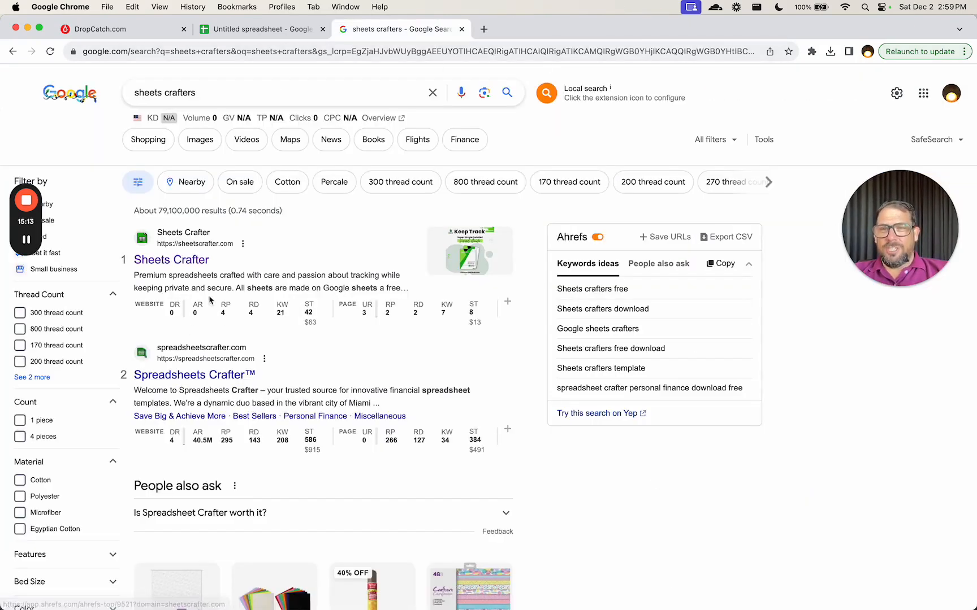
Step: Open spreadsheetscrafter.com and sheetscrafter.com from the Google results in separate tabs and compare their home pages
super+click(203, 375)
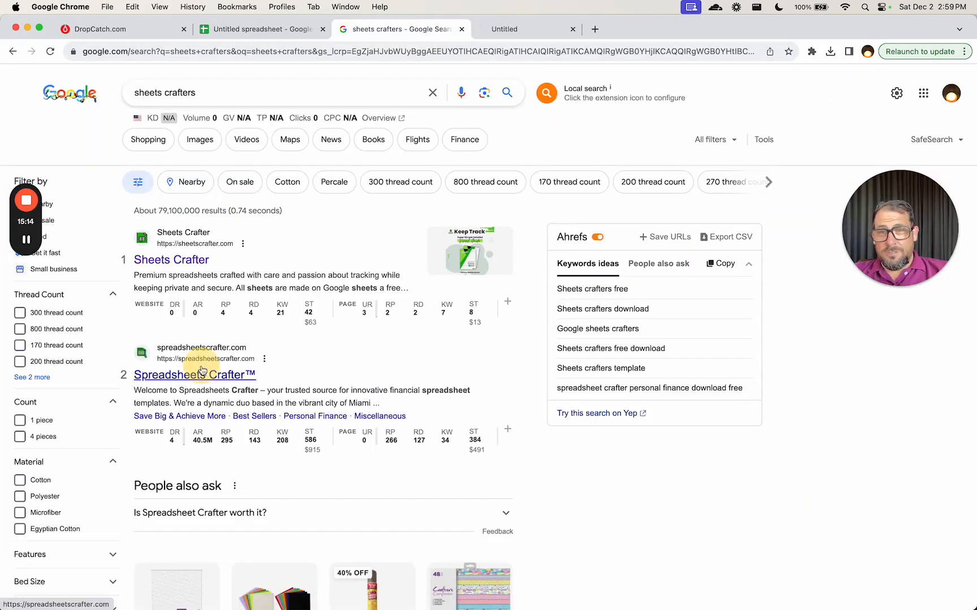
super+click(193, 260)
click(566, 30)
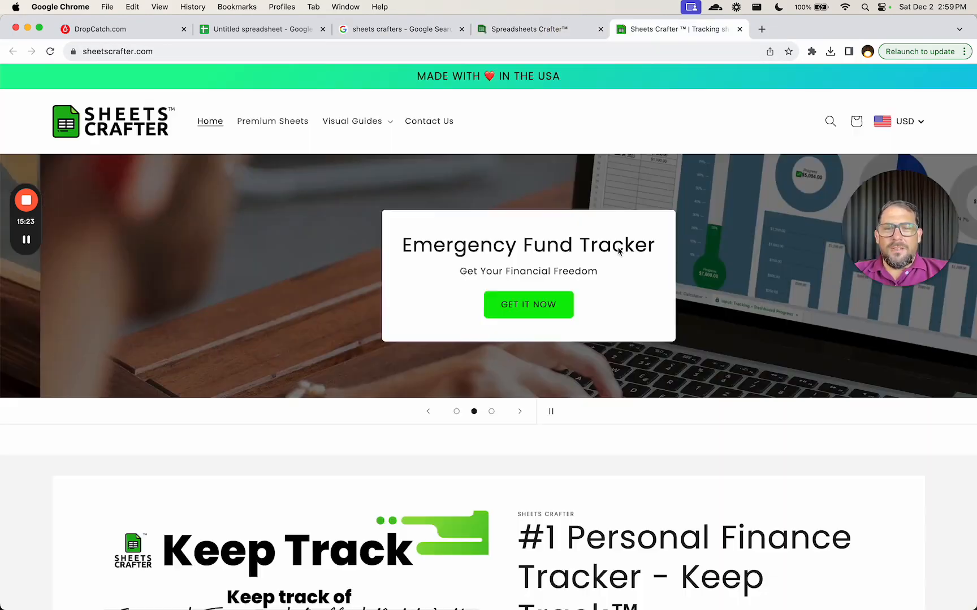
click(563, 33)
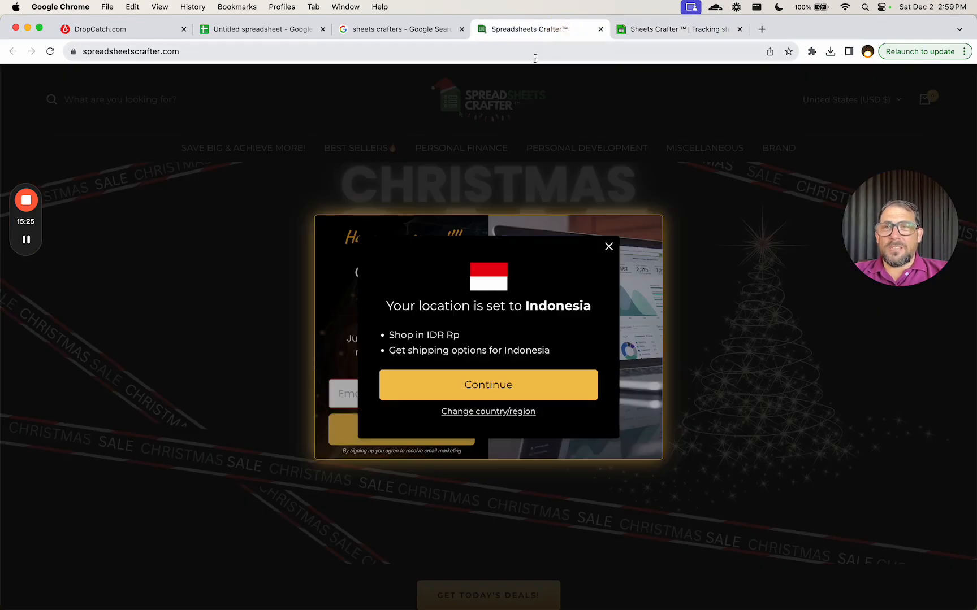
click(677, 31)
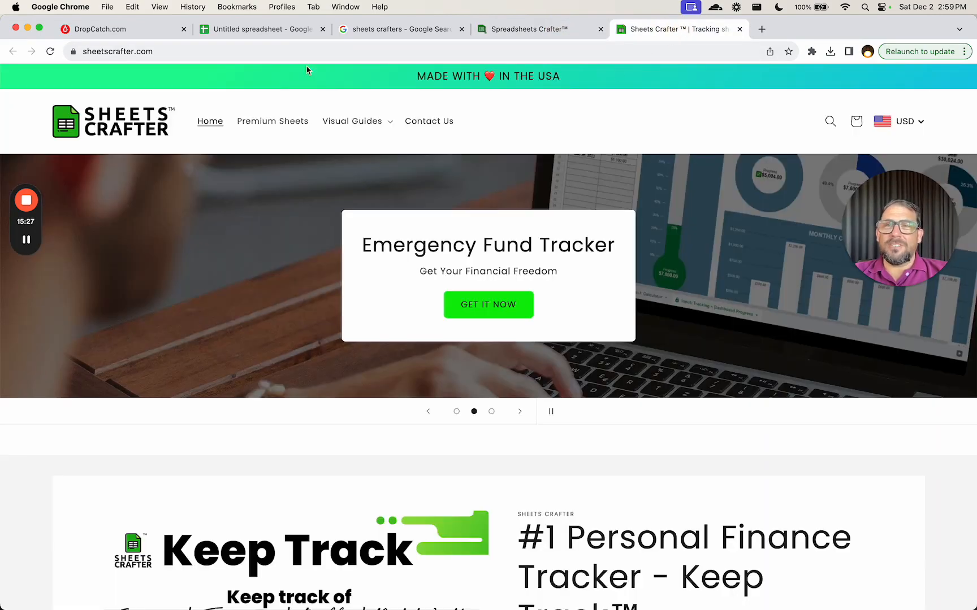
Step: Inspect the full sheetscrafter.com address, and close the two shop tabs and the Google results to return to the spreadsheet
click(108, 52)
click(108, 52)
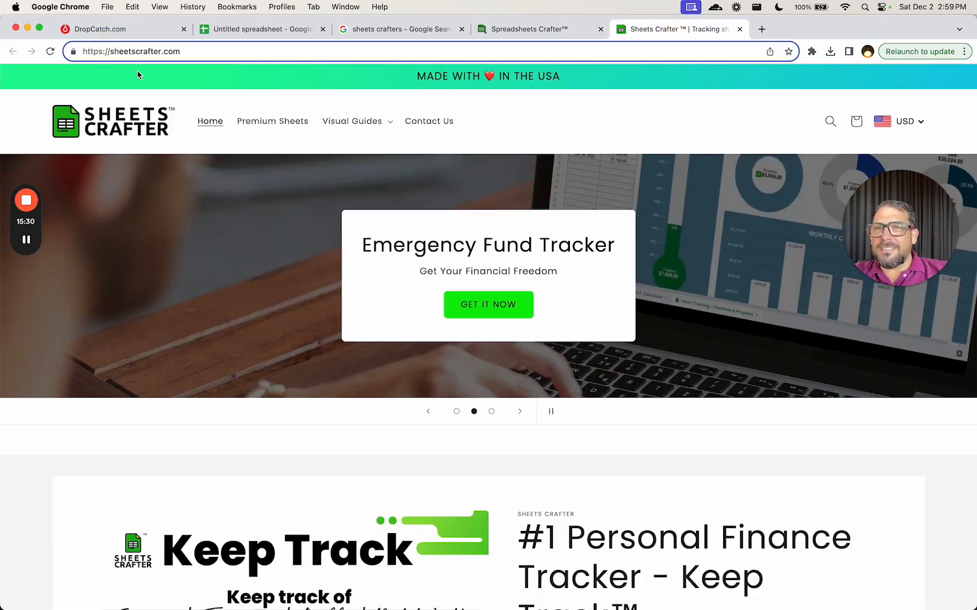
key(BackSpace)
key(Return)
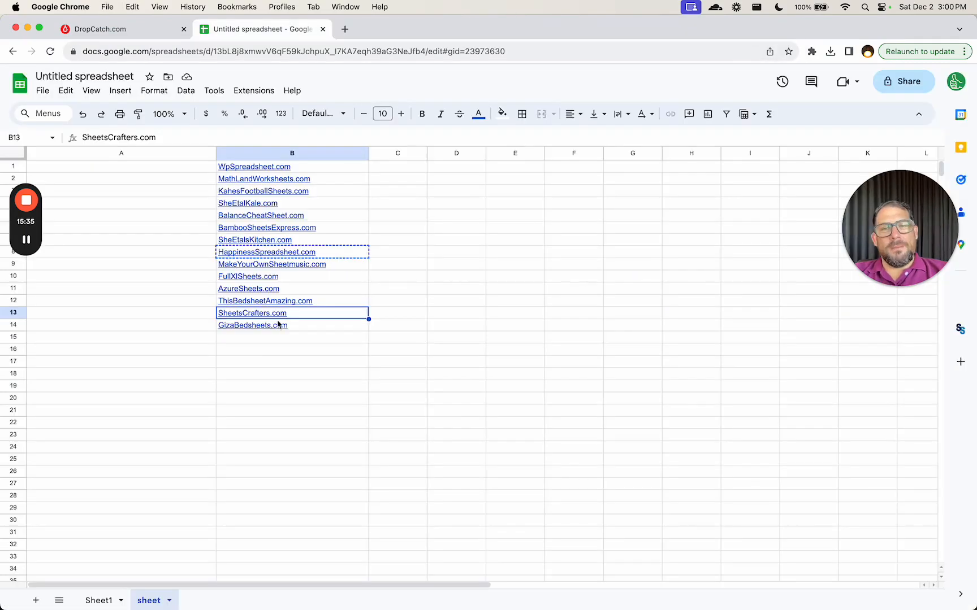
Step: Review the filtered domains in B1:B14, clear the pending copy outline, and select HappinessSpreadsheet.com in B8
click(278, 337)
click(283, 326)
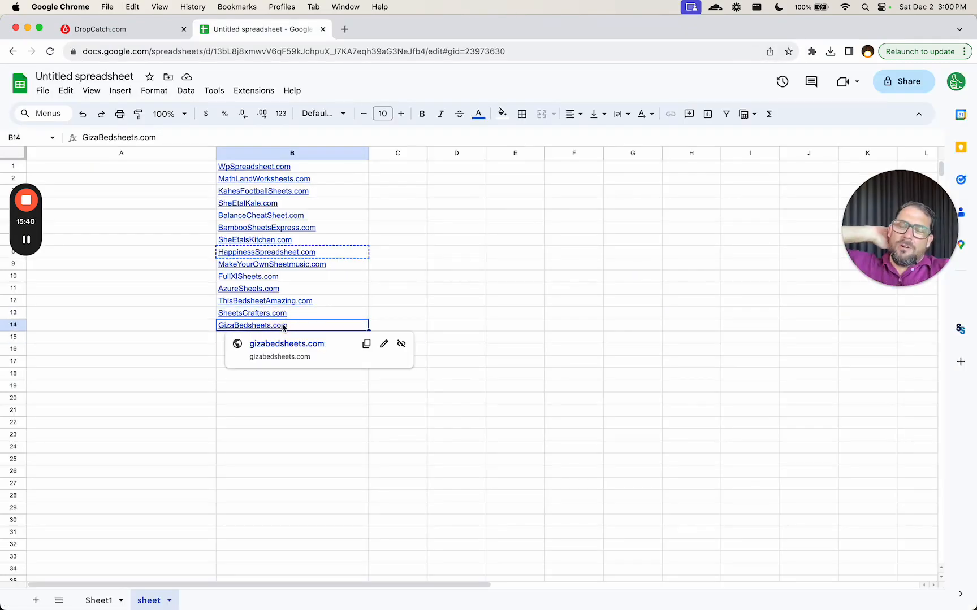
click(334, 167)
drag(334, 167, 326, 331)
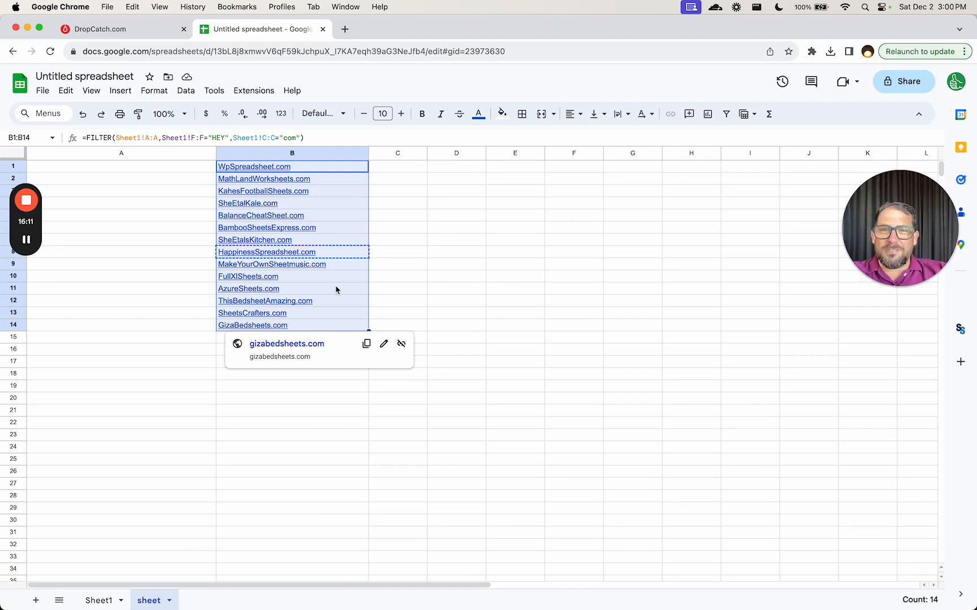
key(Escape)
click(360, 255)
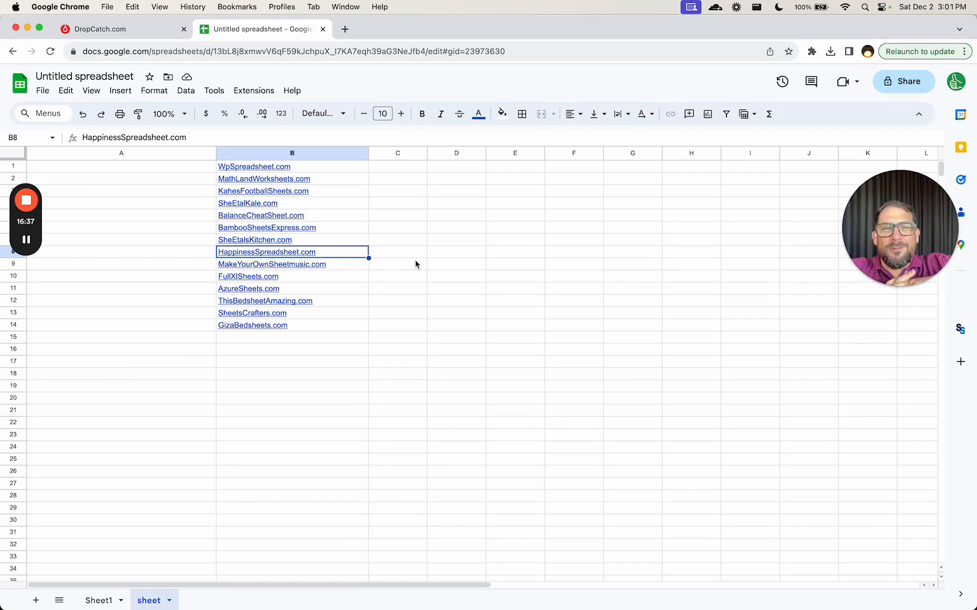
Step: Open name.com in a new browser tab and search for the domain happyspreadsheets.com
key(super+t)
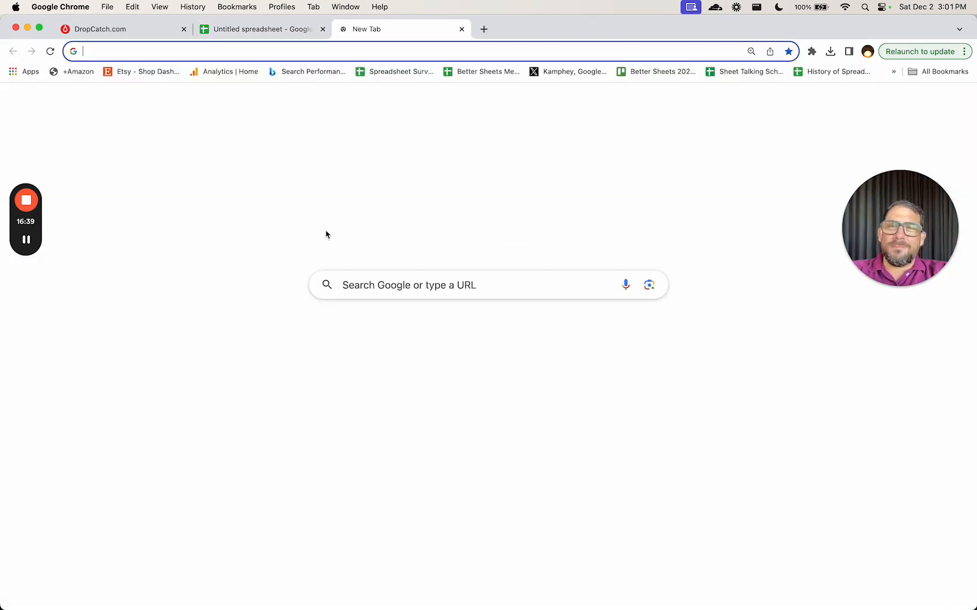
text(nam)
key(Return)
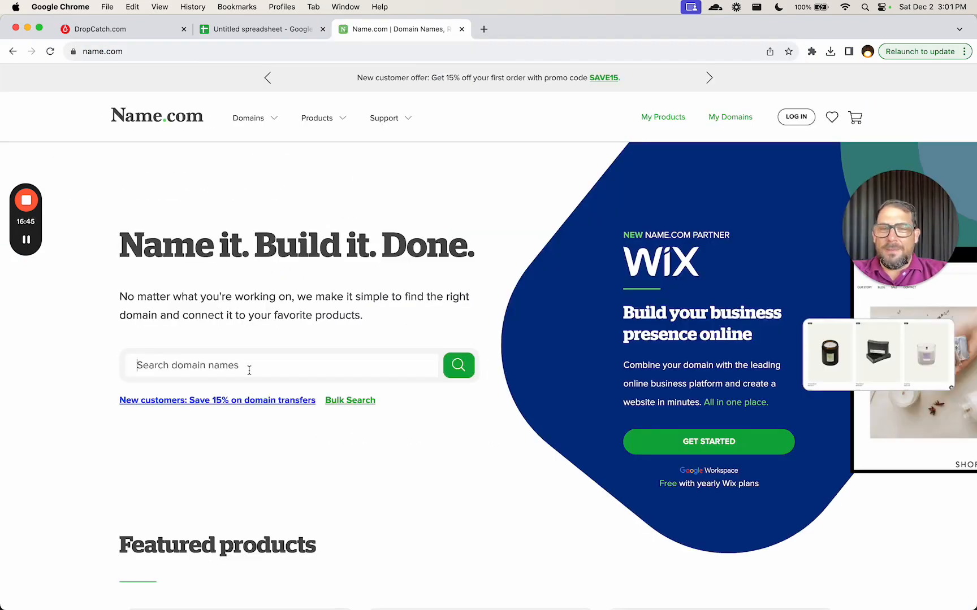
click(249, 368)
text(happyspreadsheets.com)
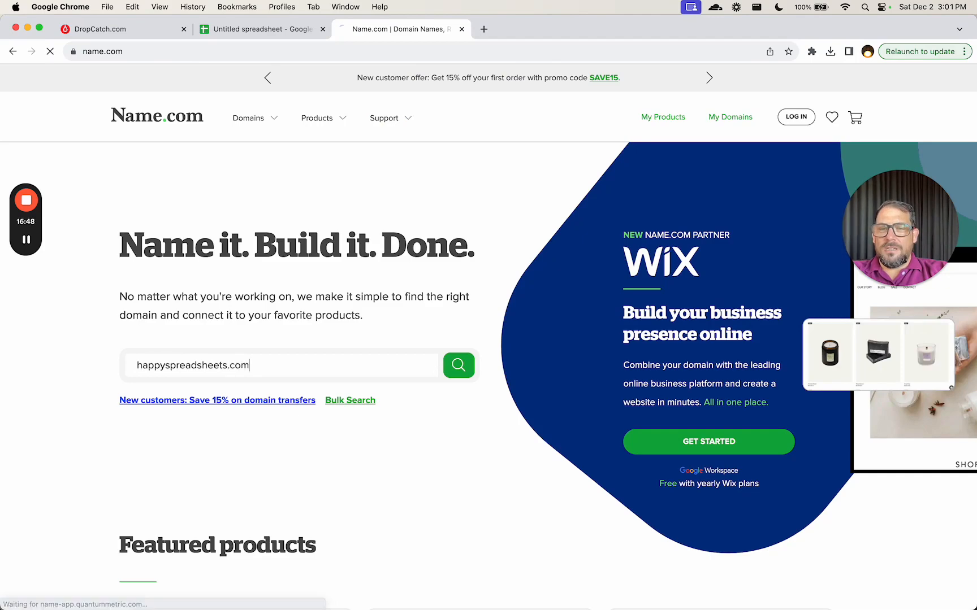
key(Return)
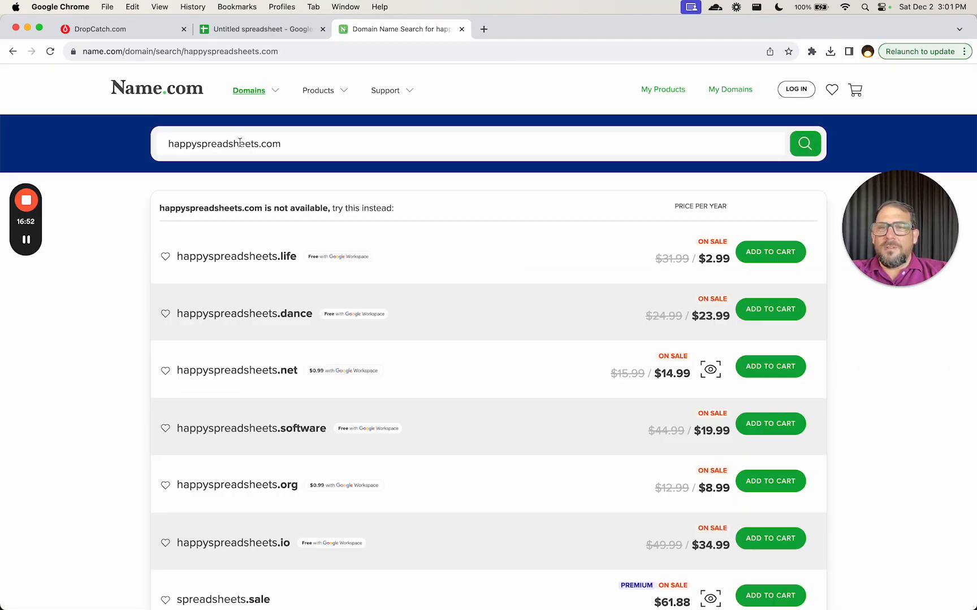
Step: Shorten the domain query to happysheets.com, check its availability, and switch back to the spreadsheet of filtered domains
click(233, 144)
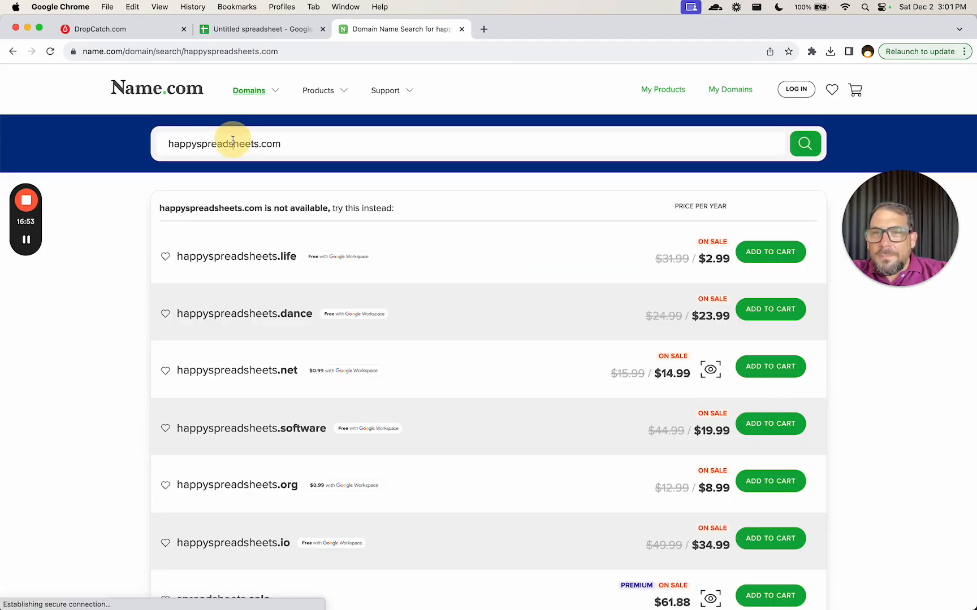
key(BackSpace)
key(BackSpace)
key(BackSpace)
key(BackSpace)
key(BackSpace)
key(BackSpace)
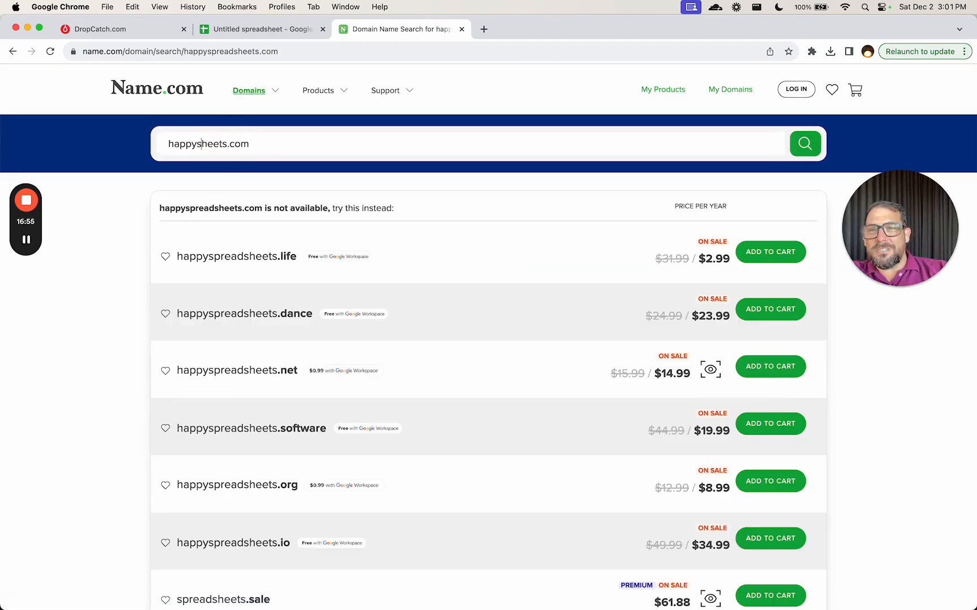
key(Return)
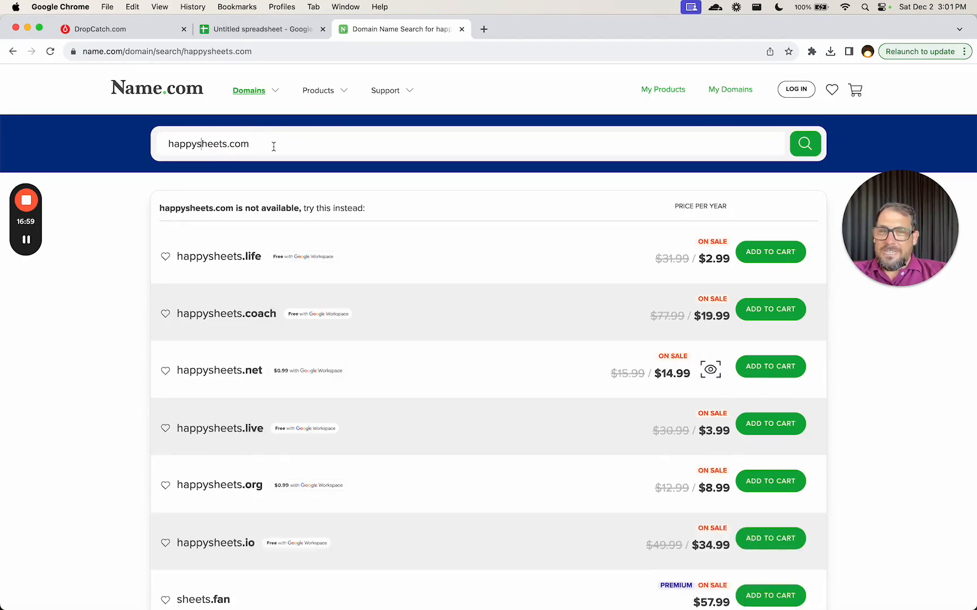
drag(279, 147, 68, 198)
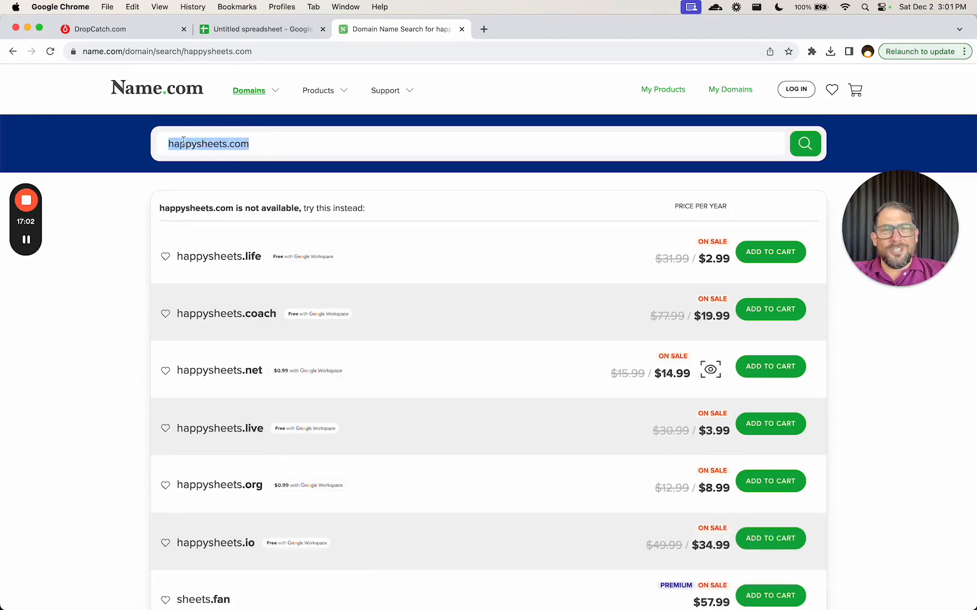
click(244, 31)
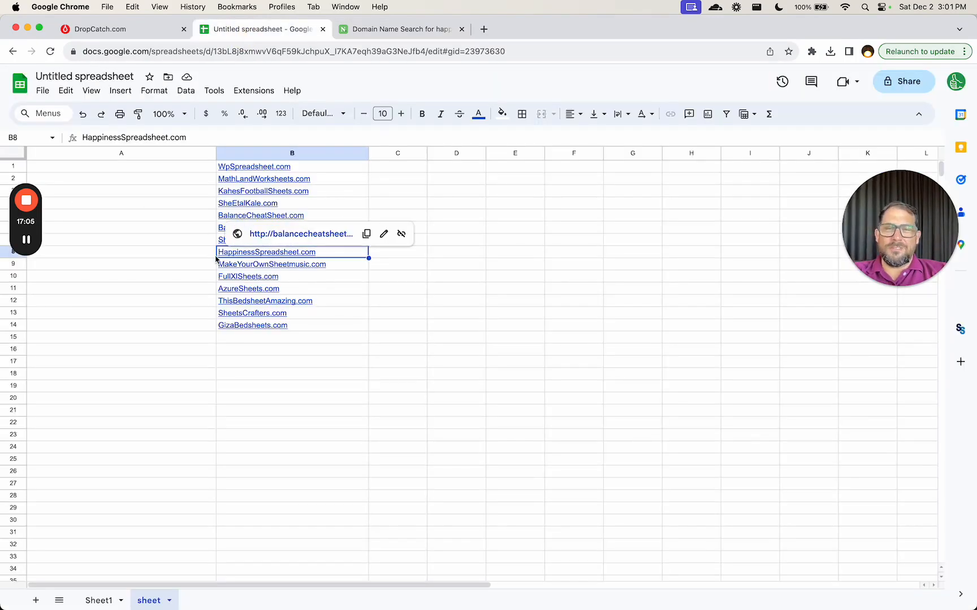